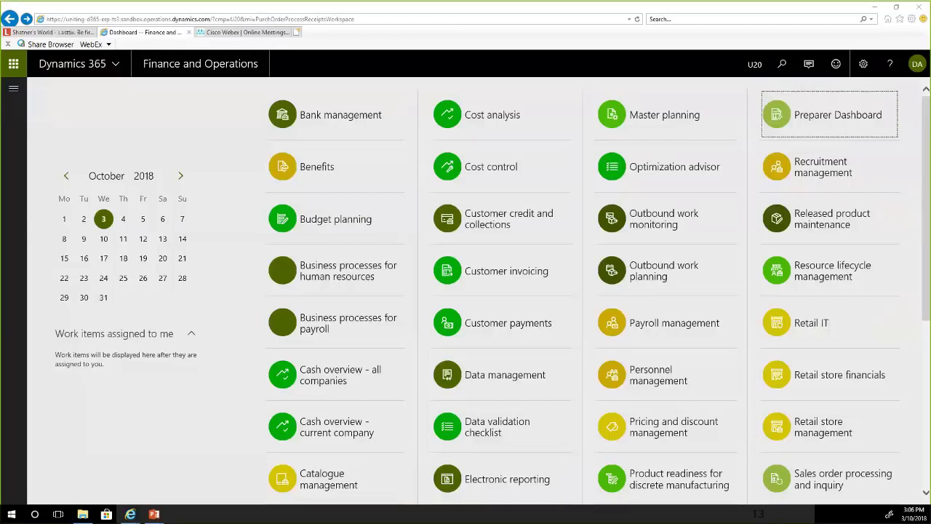
Step: From the Preparer Dashboard workspace, go to Create New Purchase requisitions
{"action": "left_click", "coordinate": [869, 120]}
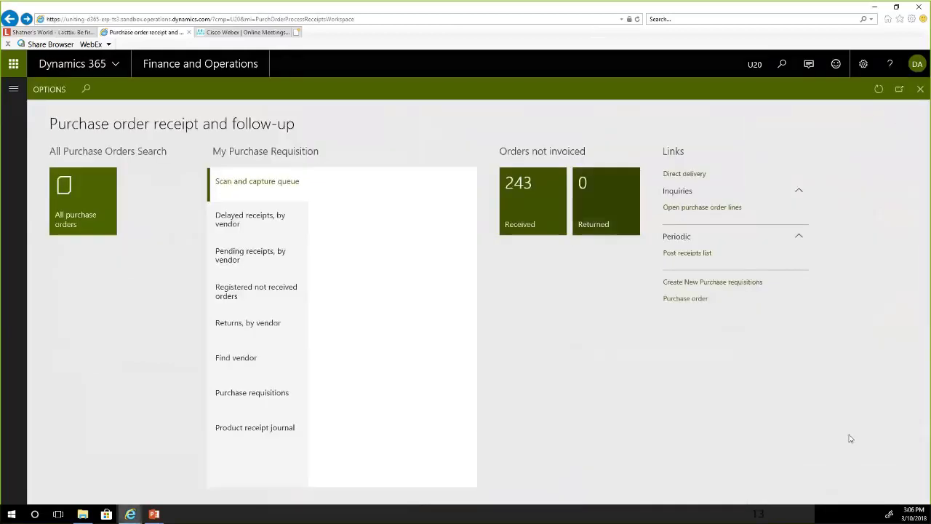
{"action": "left_click_drag", "start_coordinate": [631, 501], "coordinate": [841, 505]}
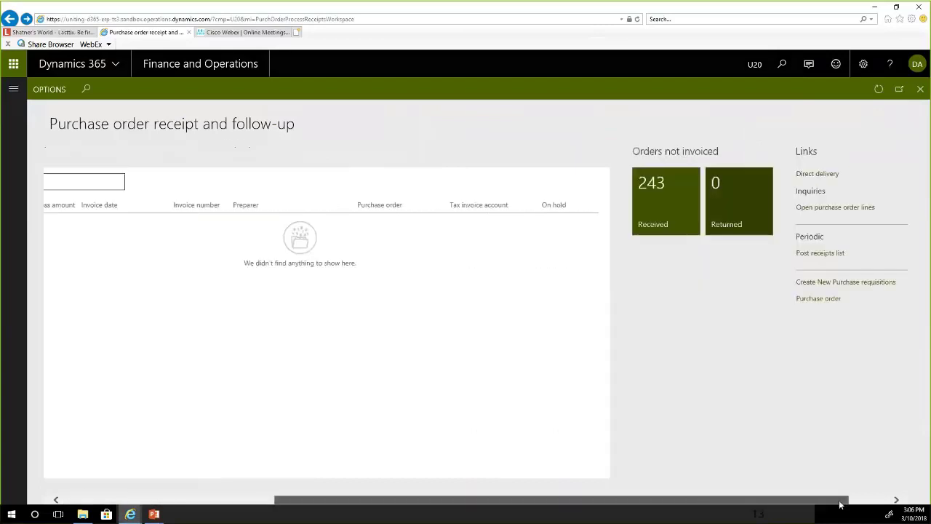
{"action": "left_click", "coordinate": [824, 283]}
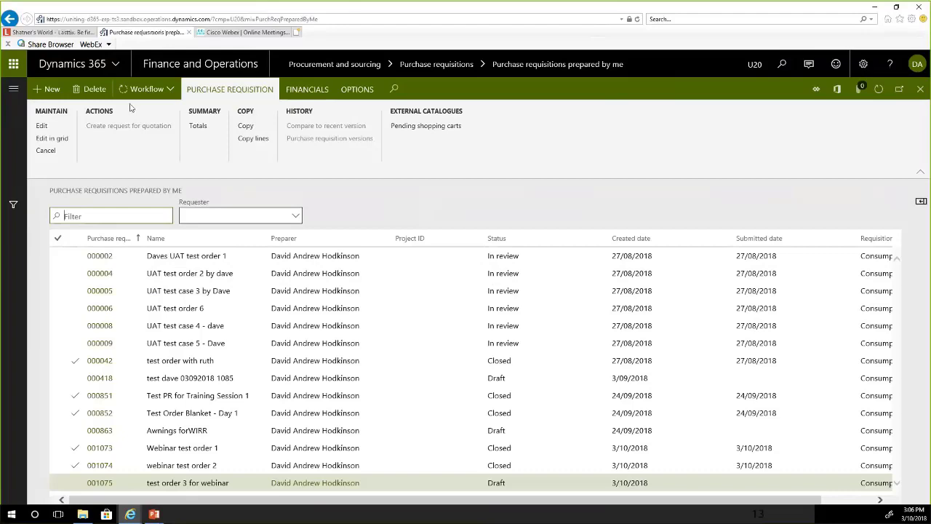
Step: Create a new purchase requisition named "webinar test number 4" with requested date 5/10/2018
{"action": "left_click", "coordinate": [48, 90]}
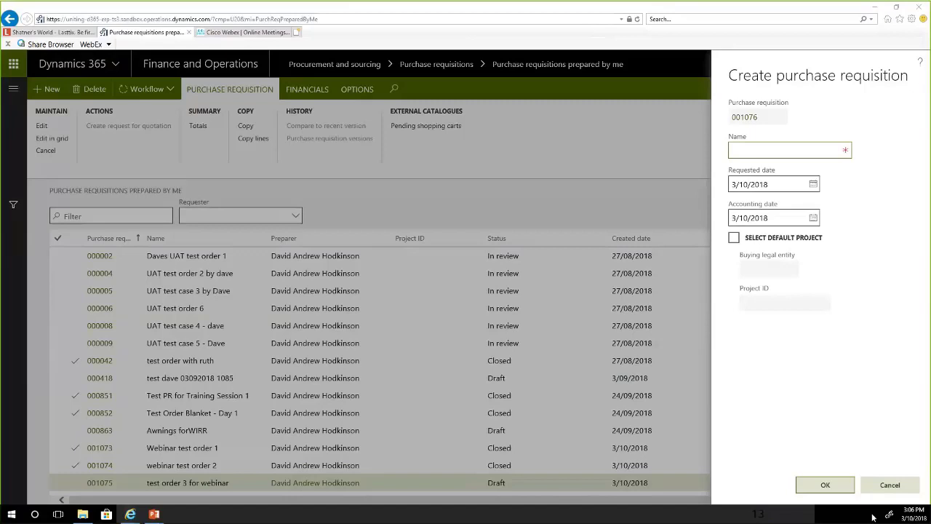
{"action": "left_click", "coordinate": [745, 149]}
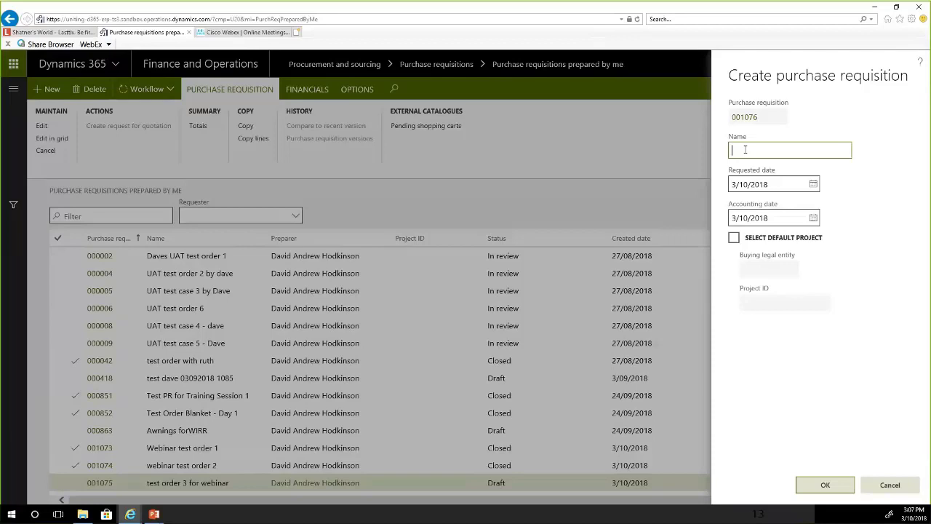
{"action": "type", "text": "webinar test number 4"}
{"action": "left_click", "coordinate": [814, 186]}
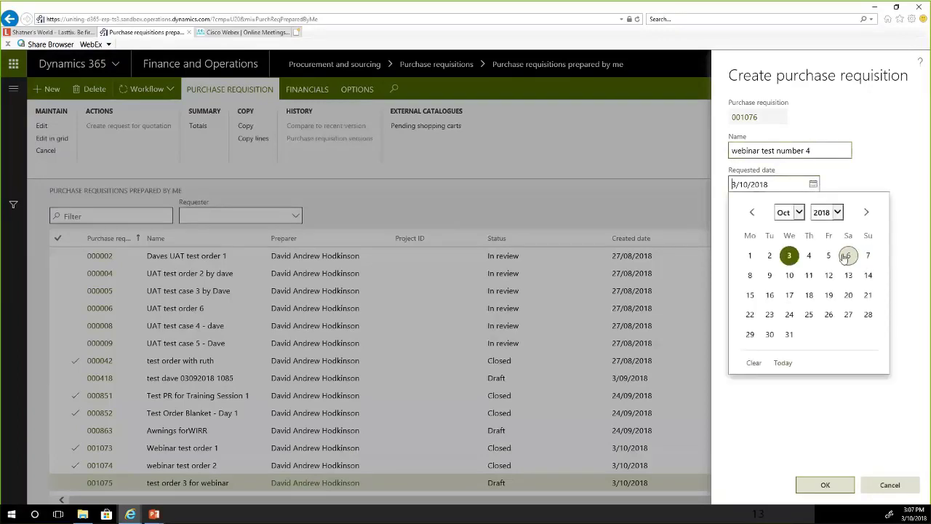
{"action": "left_click", "coordinate": [830, 256]}
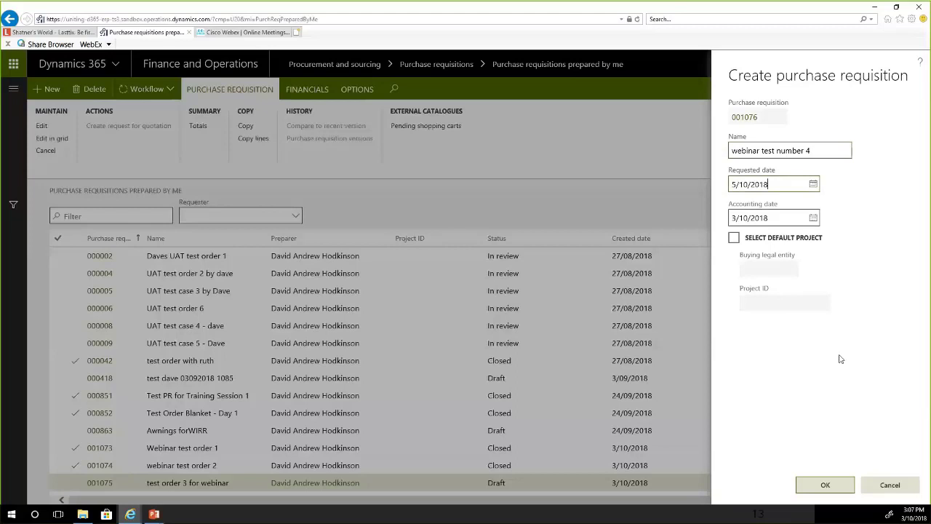
{"action": "left_click", "coordinate": [817, 489]}
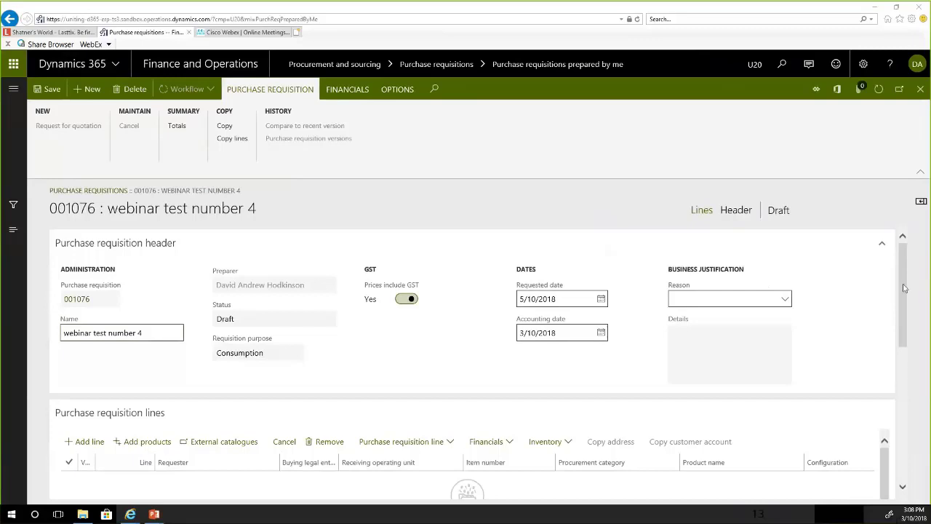
Step: Set the header's business justification reason to Standard and enter "optional information" as its details
{"action": "scroll", "coordinate": [904, 288], "scroll_direction": "down", "scroll_amount": 3}
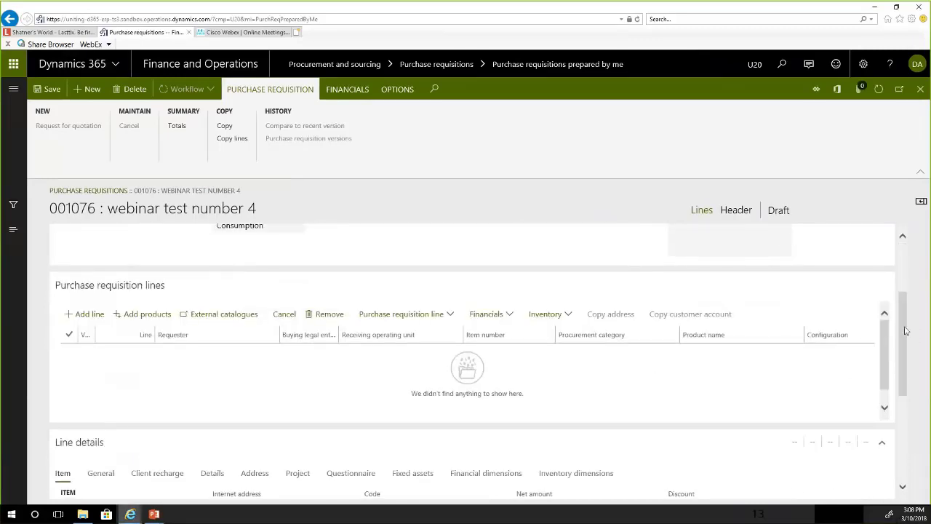
{"action": "scroll", "coordinate": [907, 327], "scroll_direction": "down", "scroll_amount": 4}
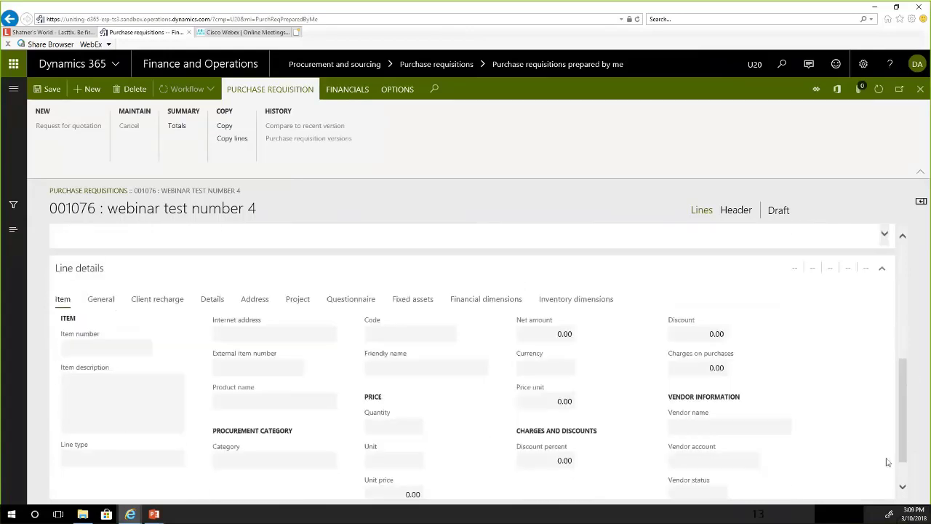
{"action": "left_click_drag", "start_coordinate": [906, 440], "coordinate": [899, 320]}
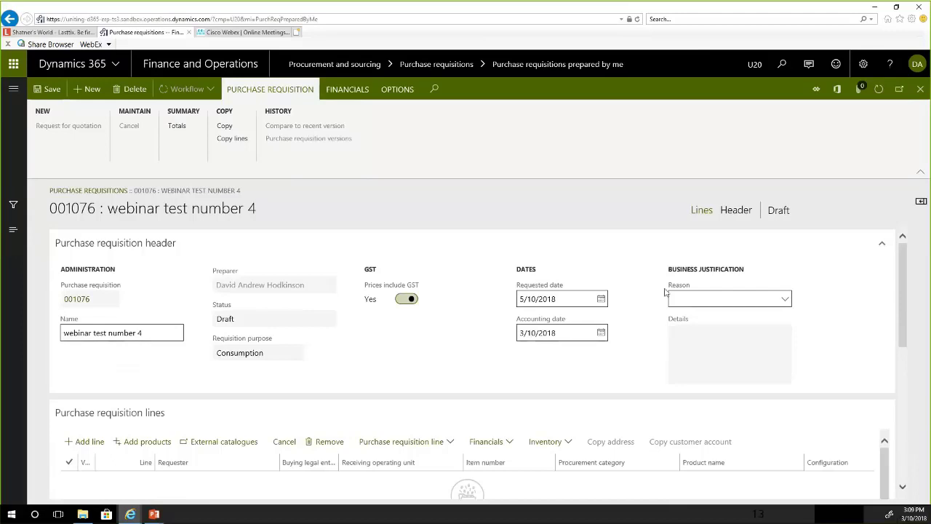
{"action": "left_click", "coordinate": [786, 301]}
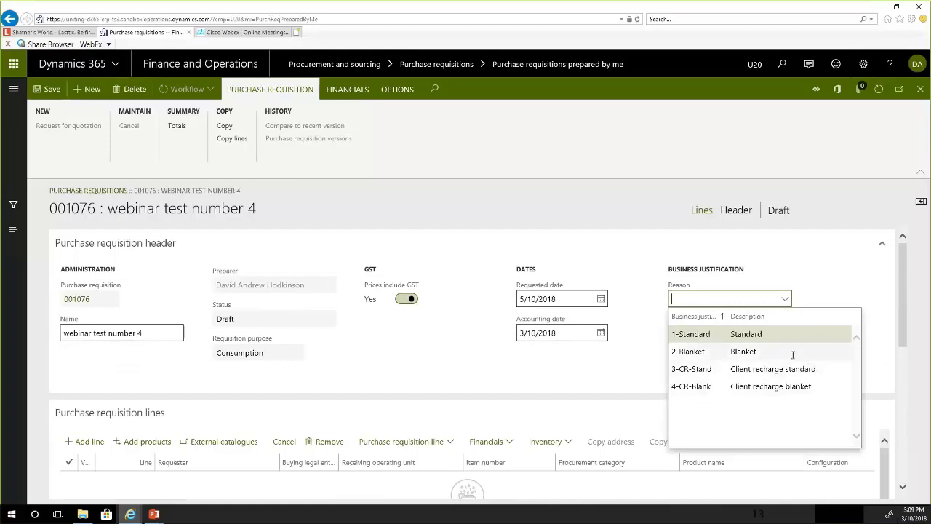
{"action": "key", "text": "Return"}
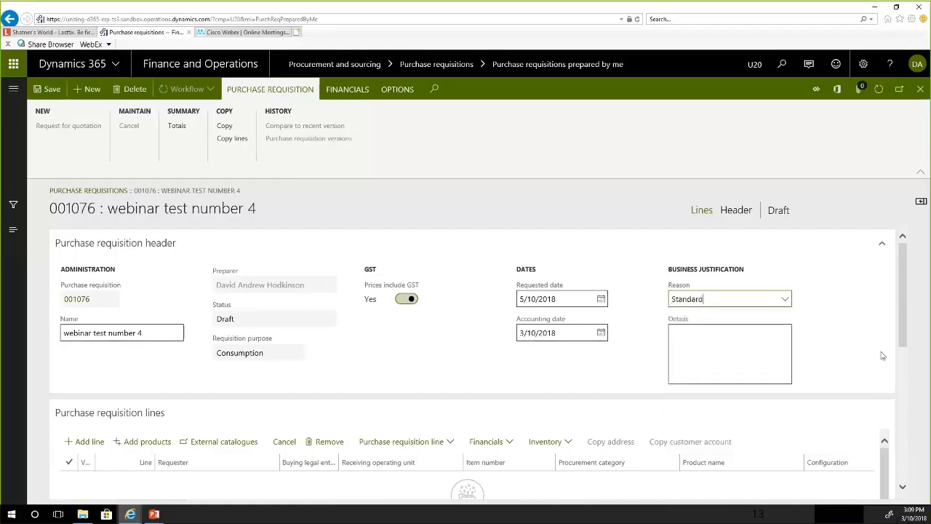
{"action": "left_click", "coordinate": [693, 331]}
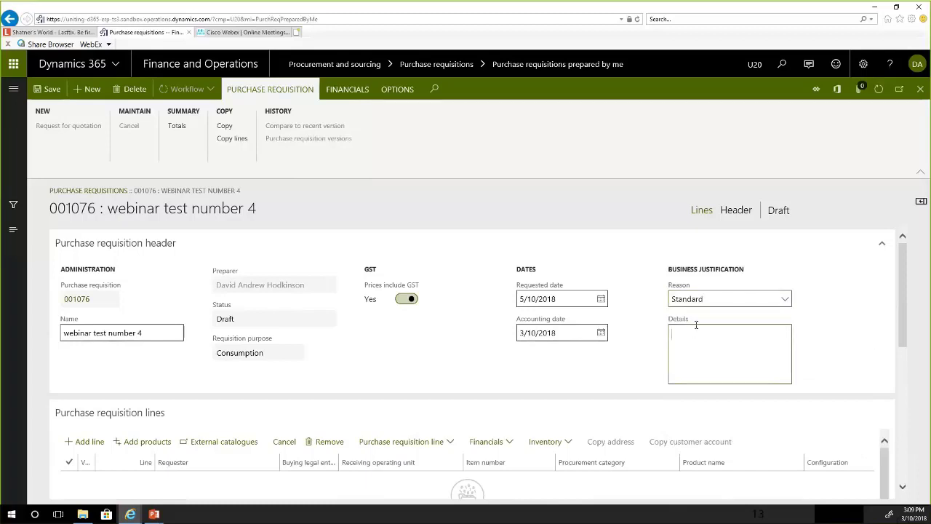
{"action": "type", "text": "optional"}
{"action": "type", "text": "information"}
Step: Add a line to the purchase requisition and check the available requesters, keeping the default one
{"action": "scroll", "coordinate": [821, 353], "scroll_direction": "down", "scroll_amount": 1}
{"action": "scroll", "coordinate": [821, 353], "scroll_direction": "down", "scroll_amount": 1}
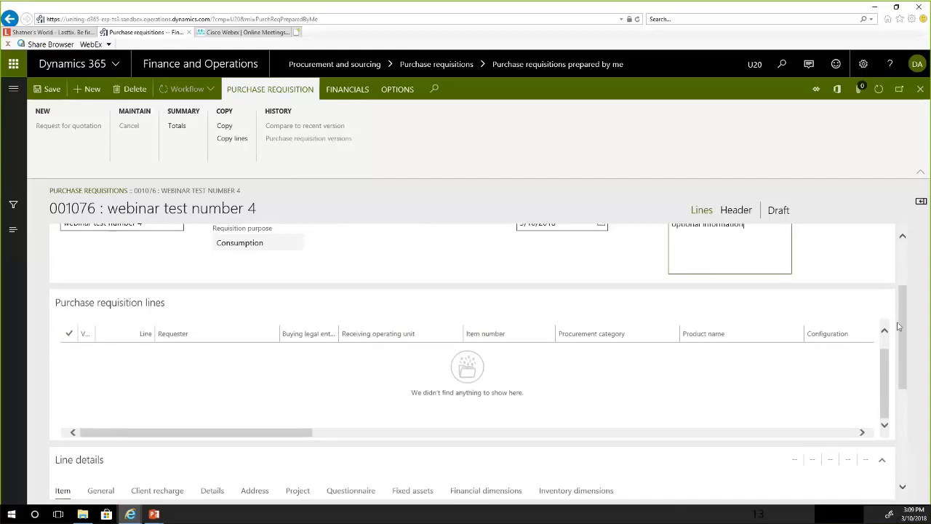
{"action": "scroll", "coordinate": [885, 372], "scroll_direction": "up", "scroll_amount": 1}
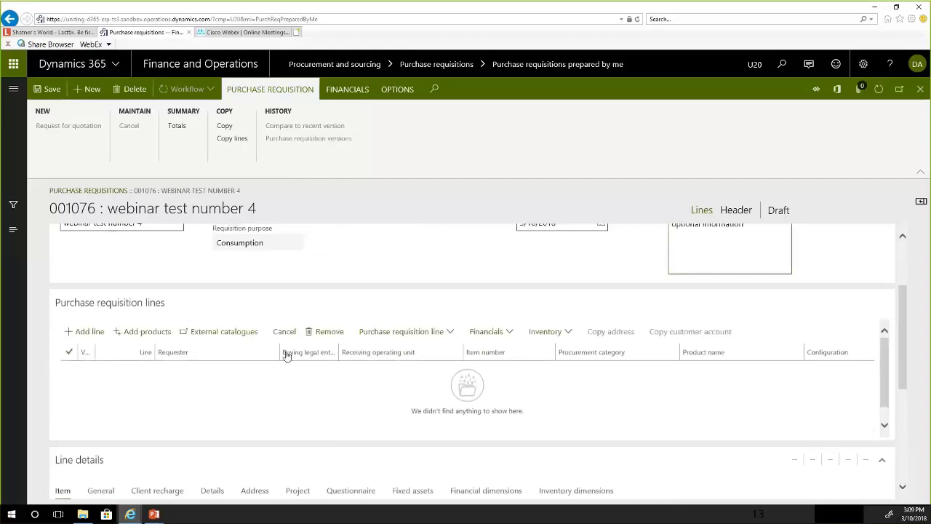
{"action": "left_click", "coordinate": [79, 333]}
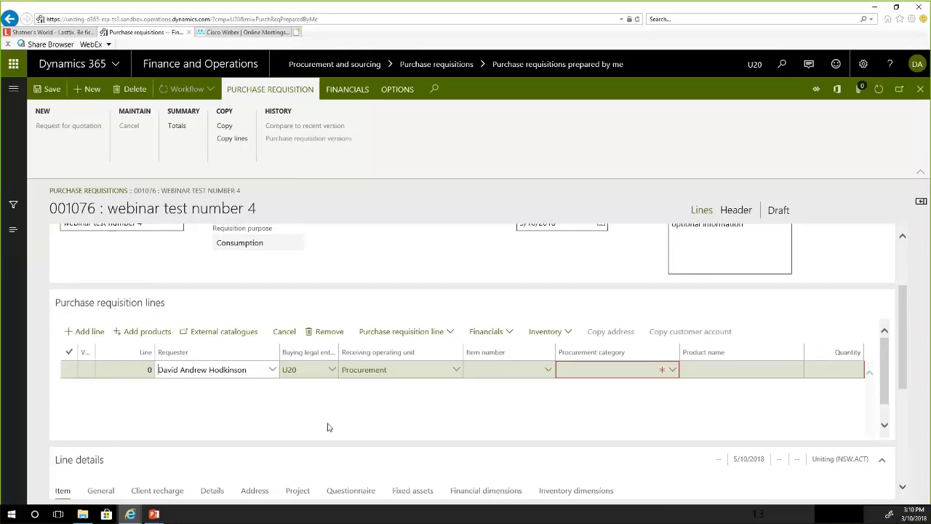
{"action": "left_click", "coordinate": [273, 371]}
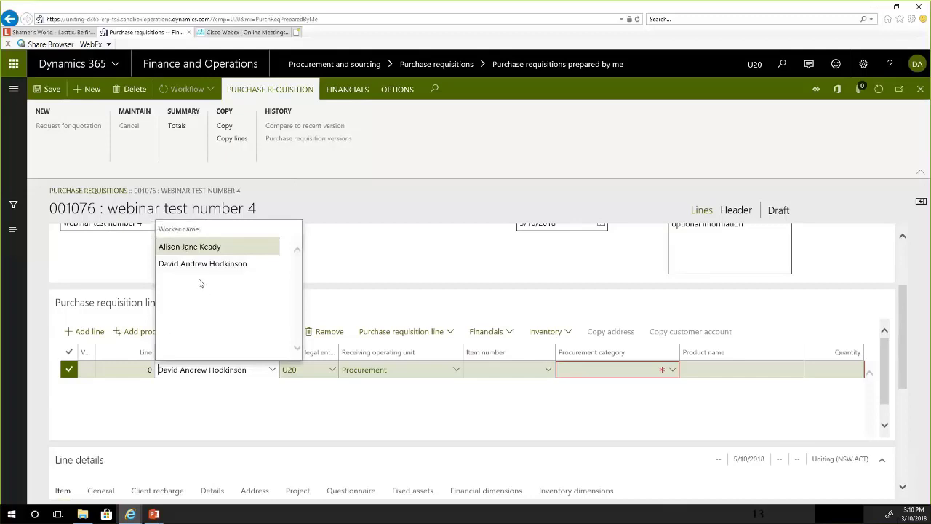
{"action": "left_click", "coordinate": [222, 415]}
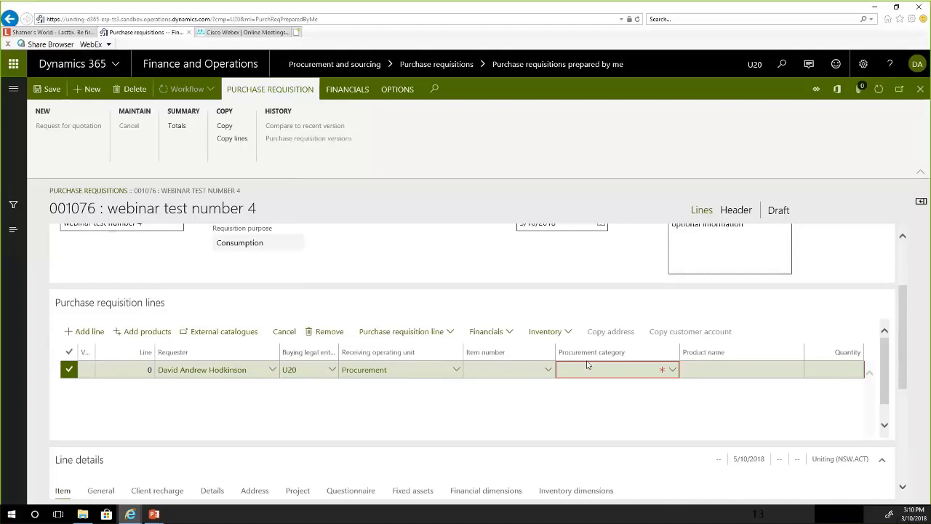
Step: Set the line's procurement category to Computers, Laptops & Servers under IT > Hardware (IT)
{"action": "left_click", "coordinate": [673, 371]}
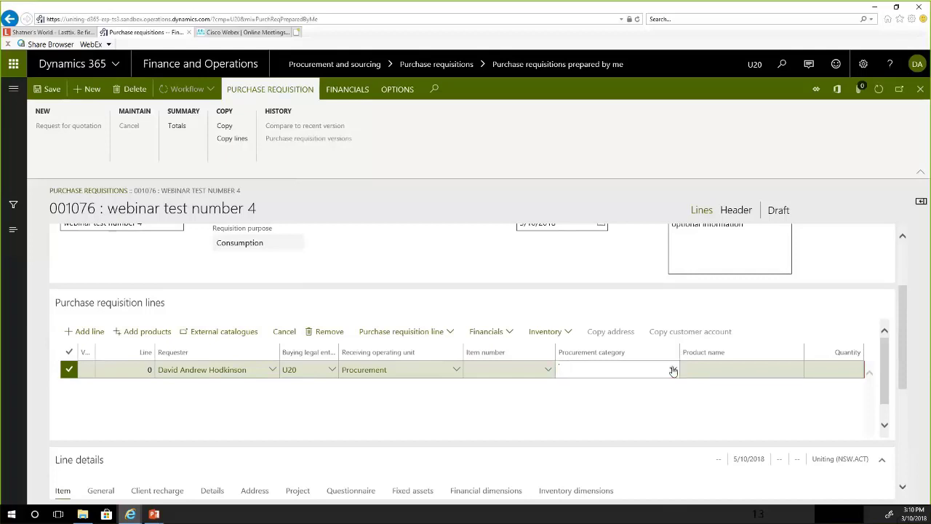
{"action": "left_click", "coordinate": [673, 370]}
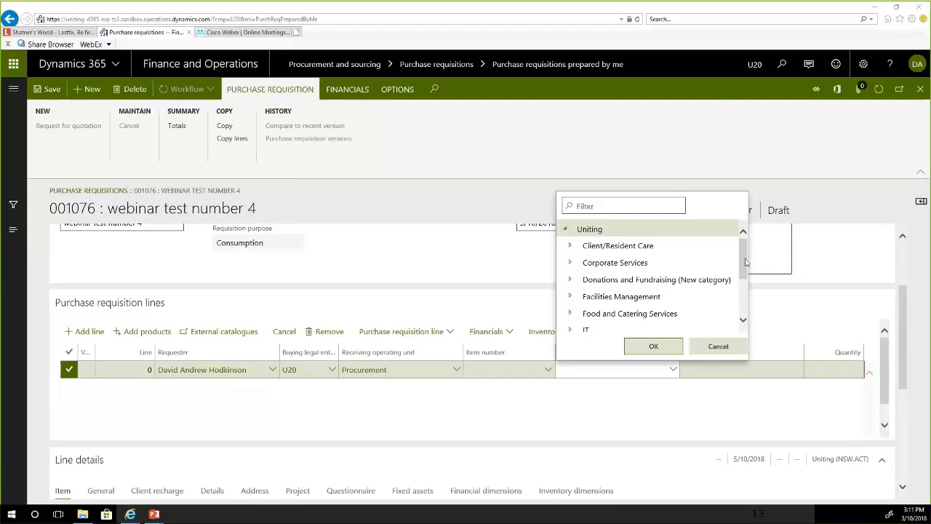
{"action": "left_click_drag", "start_coordinate": [745, 262], "coordinate": [747, 277]}
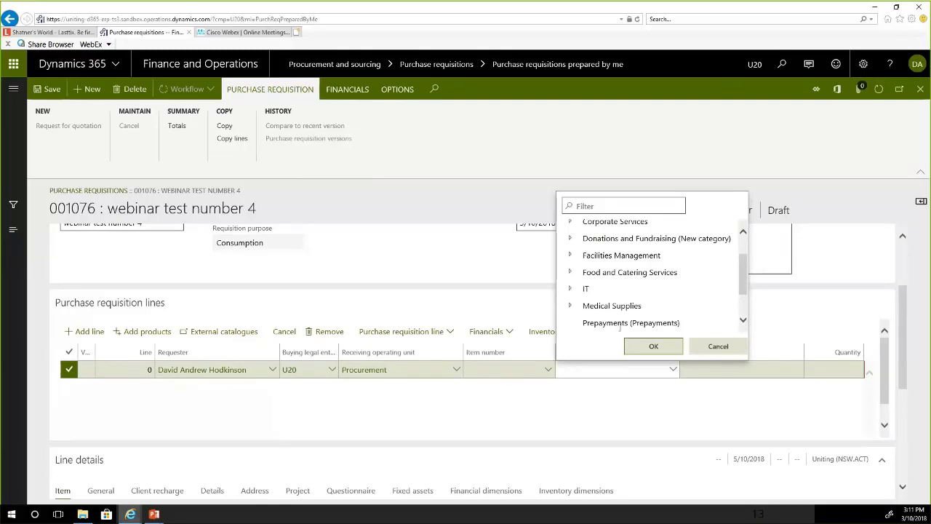
{"action": "left_click", "coordinate": [571, 291]}
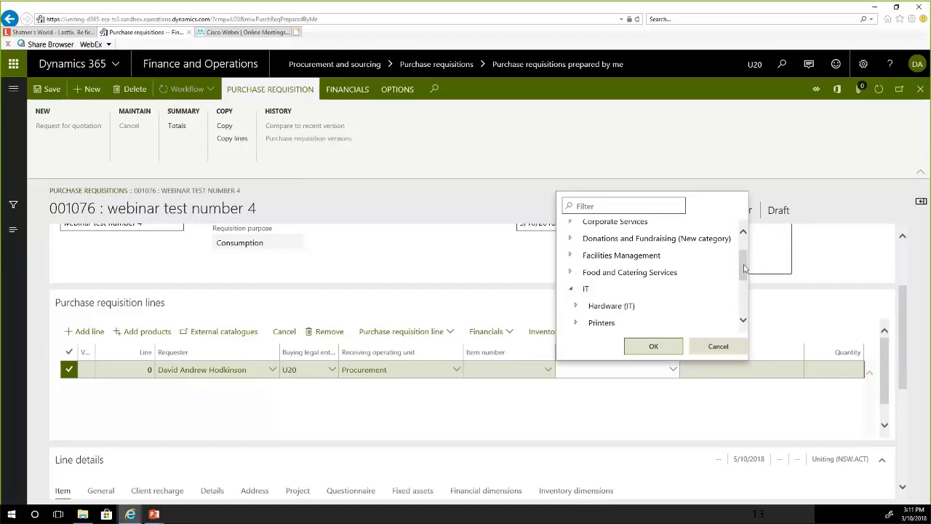
{"action": "scroll", "coordinate": [604, 276], "scroll_direction": "down", "scroll_amount": 1}
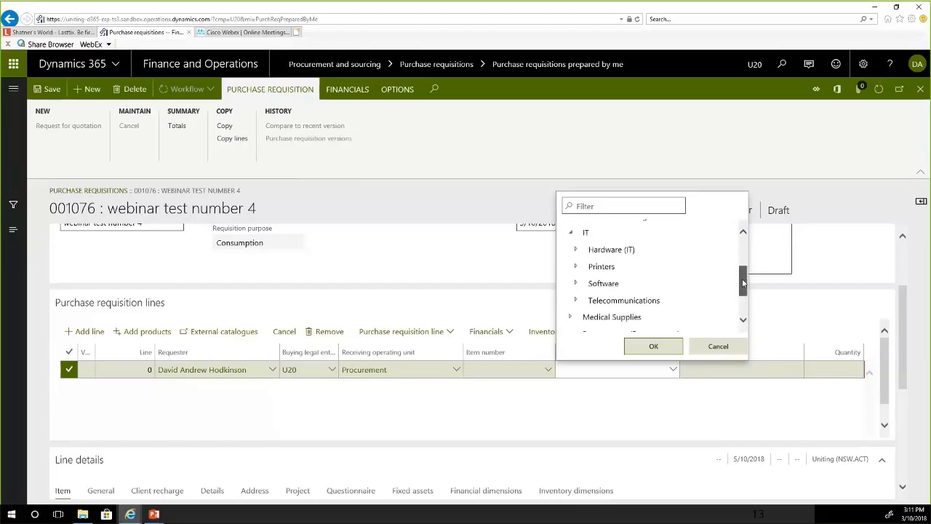
{"action": "left_click", "coordinate": [575, 249]}
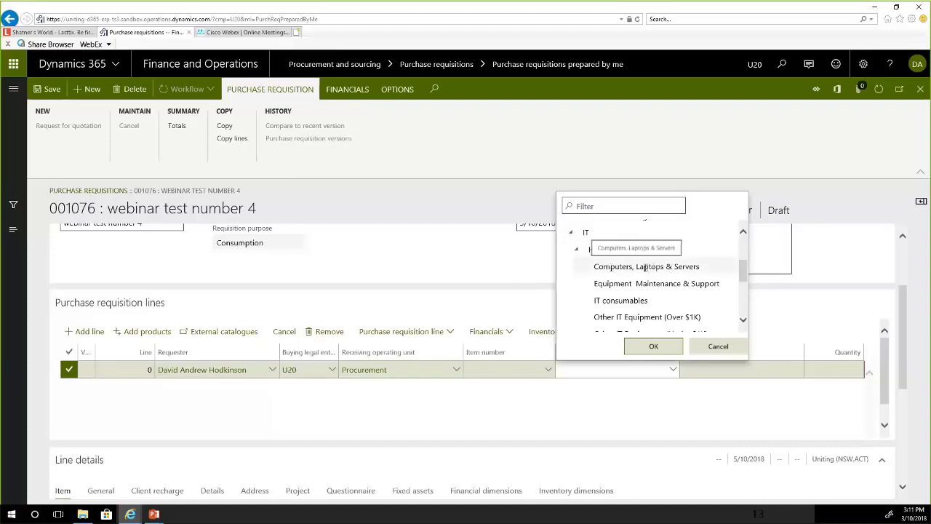
{"action": "left_click", "coordinate": [646, 270]}
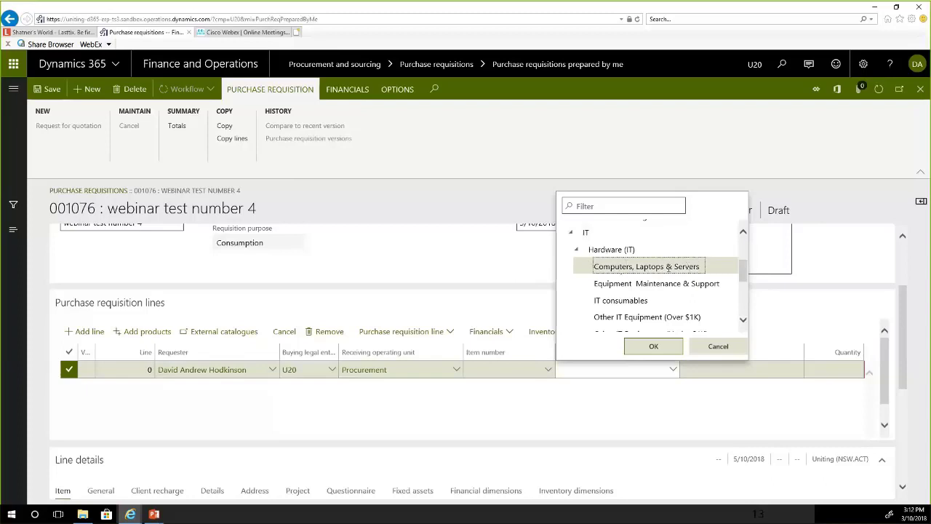
{"action": "left_click", "coordinate": [652, 346]}
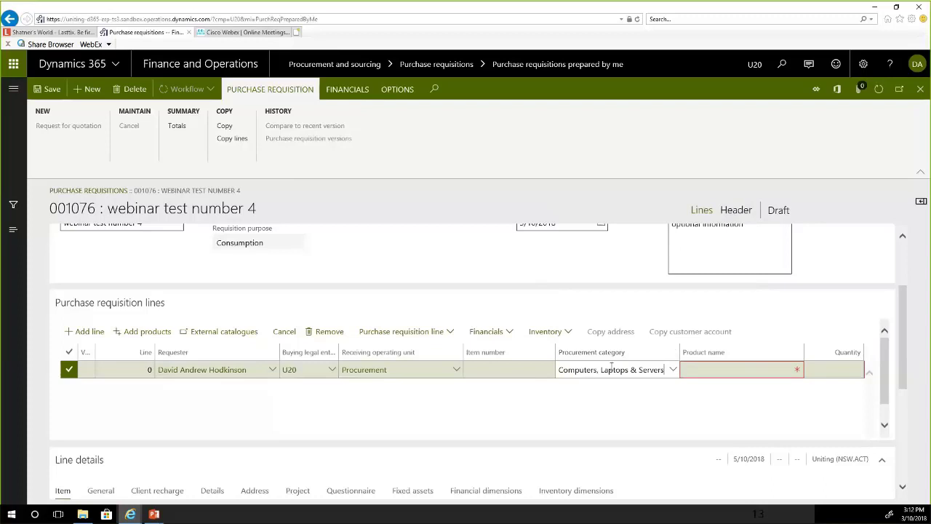
Step: Enter "hp laptops per quote 1234" as the line's product name and set the quantity to 5
{"action": "left_click", "coordinate": [706, 367]}
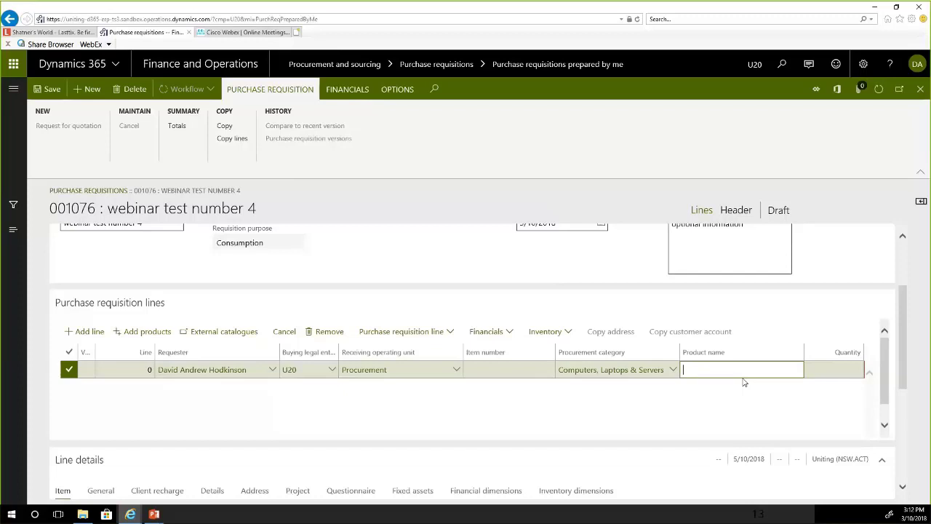
{"action": "type", "text": "hp laptops per quote 1234"}
{"action": "key", "text": "Tab"}
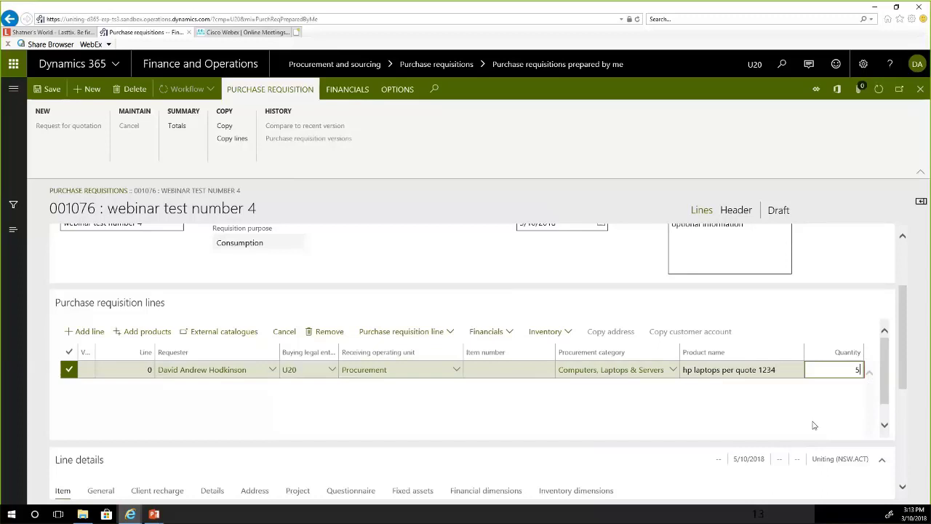
{"action": "key", "text": "Tab"}
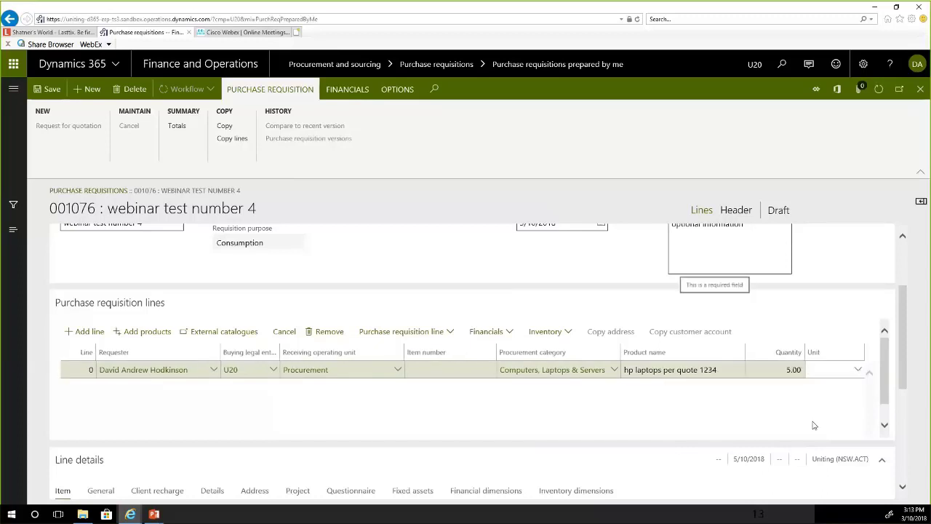
Step: Set the requisition line's unit to EA (Each)
{"action": "key", "text": "Tab"}
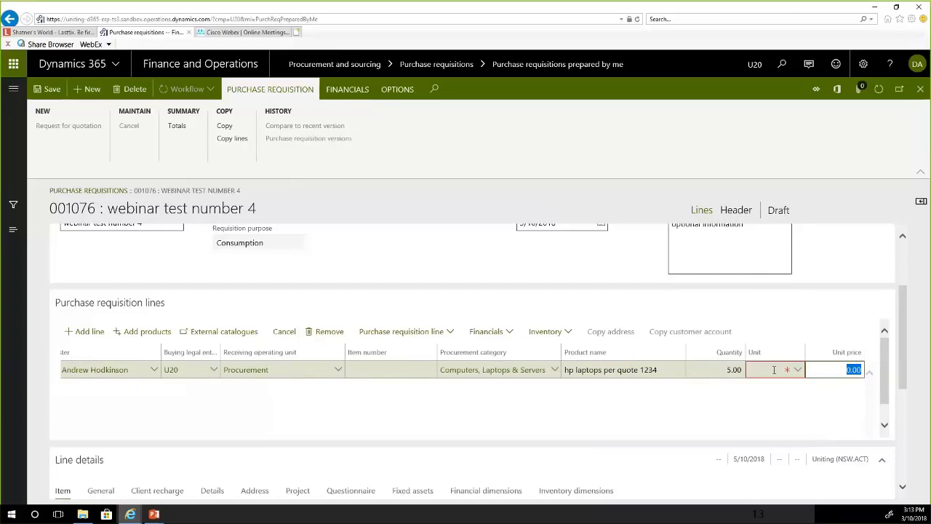
{"action": "left_click", "coordinate": [774, 369]}
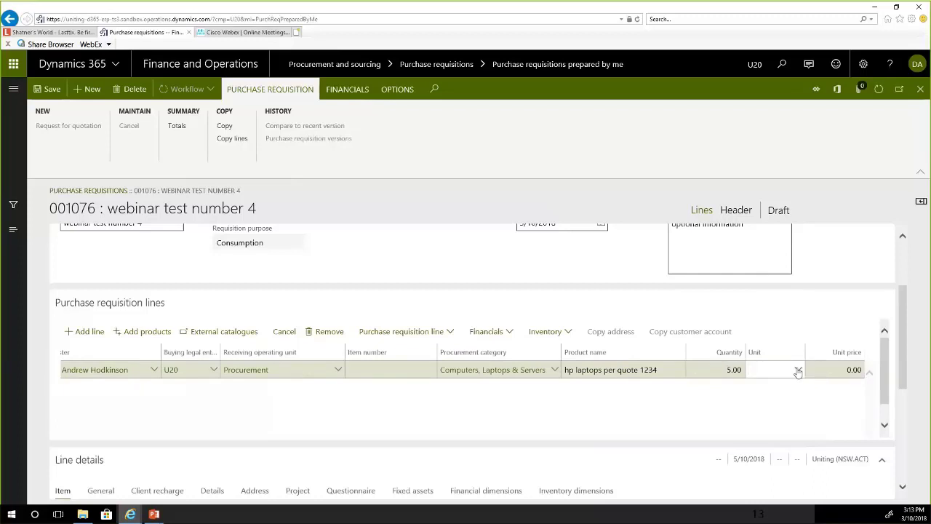
{"action": "type", "text": "ea"}
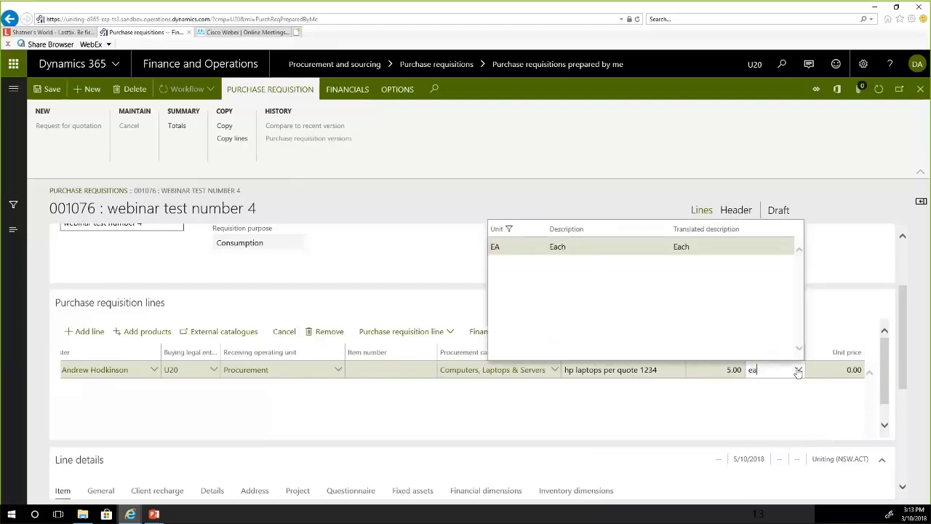
{"action": "key", "text": "Tab"}
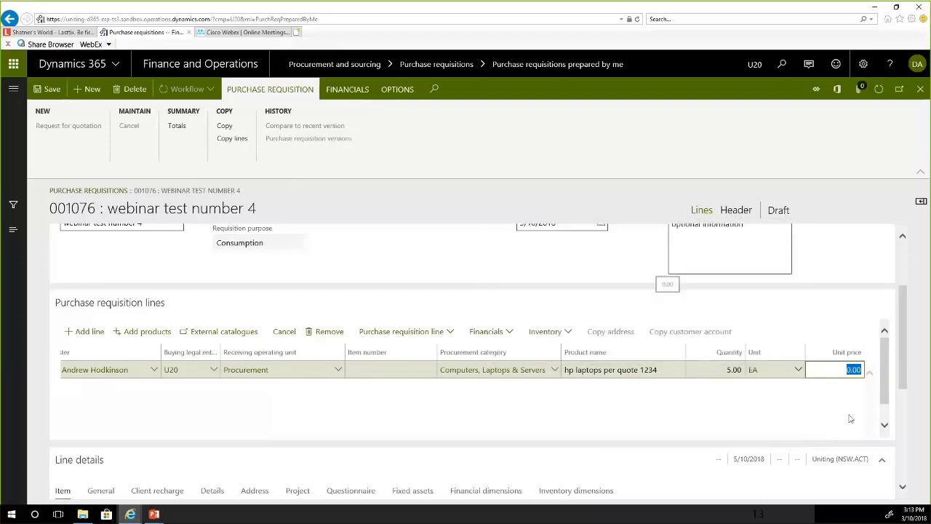
{"action": "left_click", "coordinate": [798, 369]}
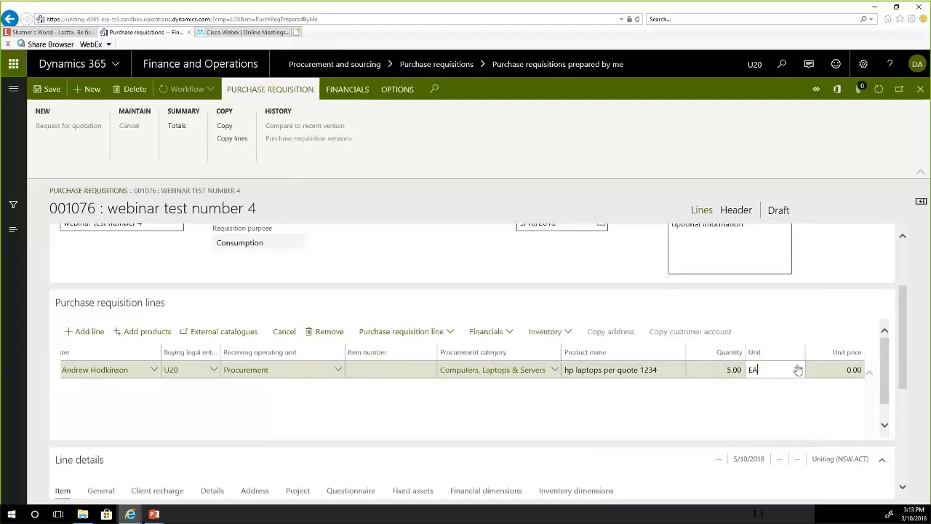
Step: Look through the list of available units of measure for the laptop requisition line
{"action": "left_click", "coordinate": [798, 370]}
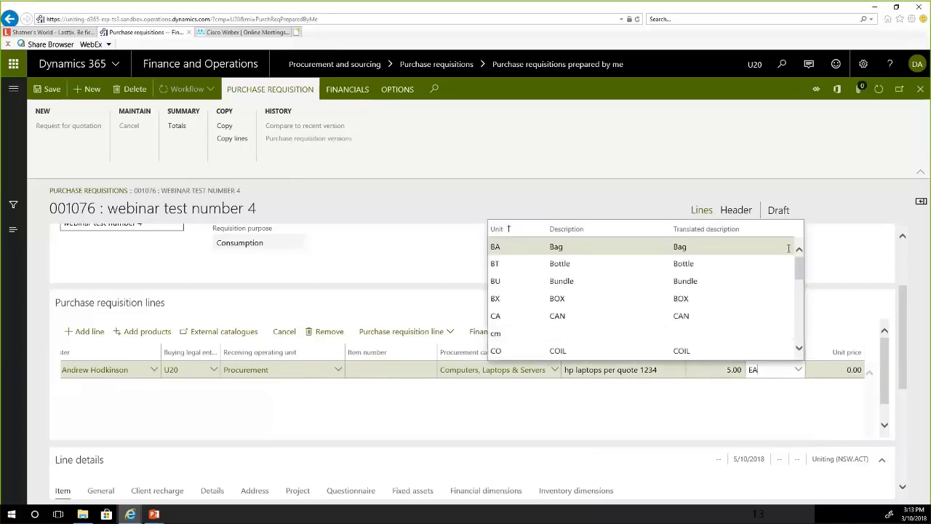
{"action": "left_click_drag", "start_coordinate": [798, 269], "coordinate": [795, 307]}
{"action": "scroll", "coordinate": [792, 318], "scroll_direction": "down", "scroll_amount": 2}
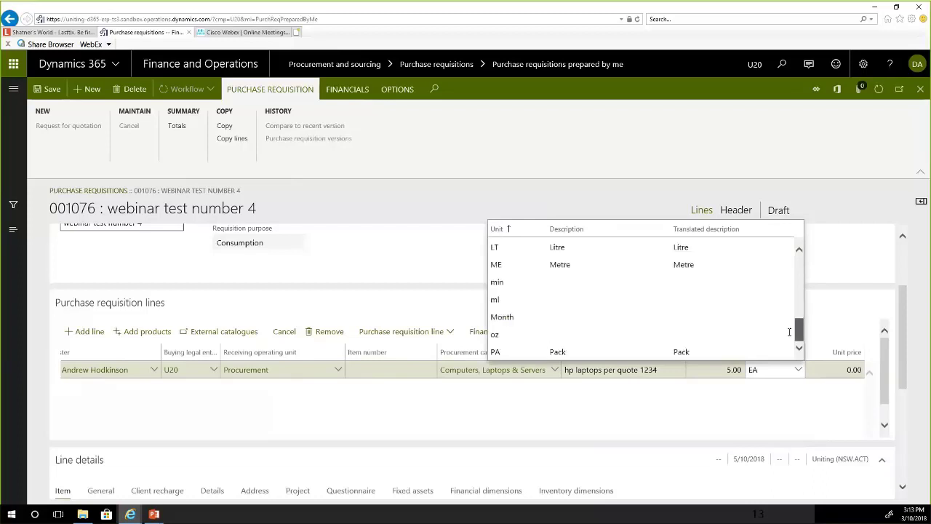
{"action": "left_click_drag", "start_coordinate": [799, 304], "coordinate": [798, 279]}
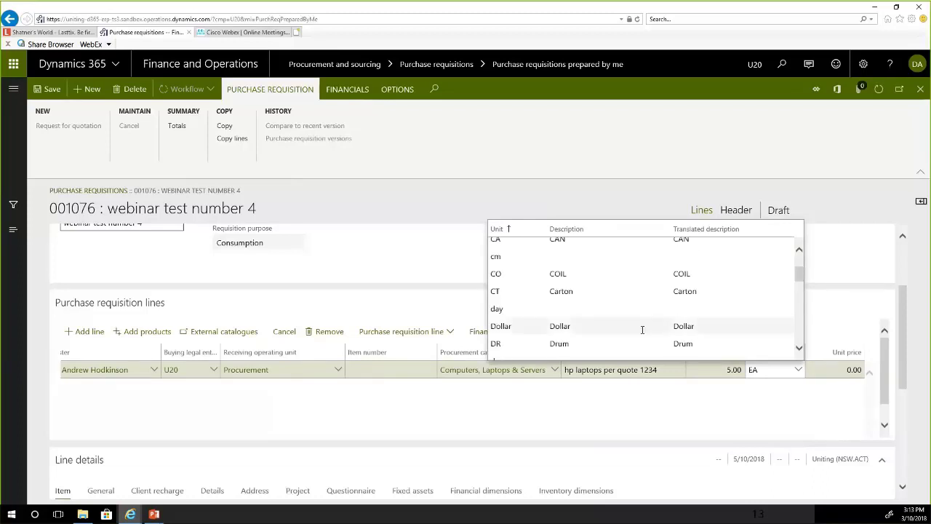
{"action": "scroll", "coordinate": [642, 329], "scroll_direction": "down", "scroll_amount": 3}
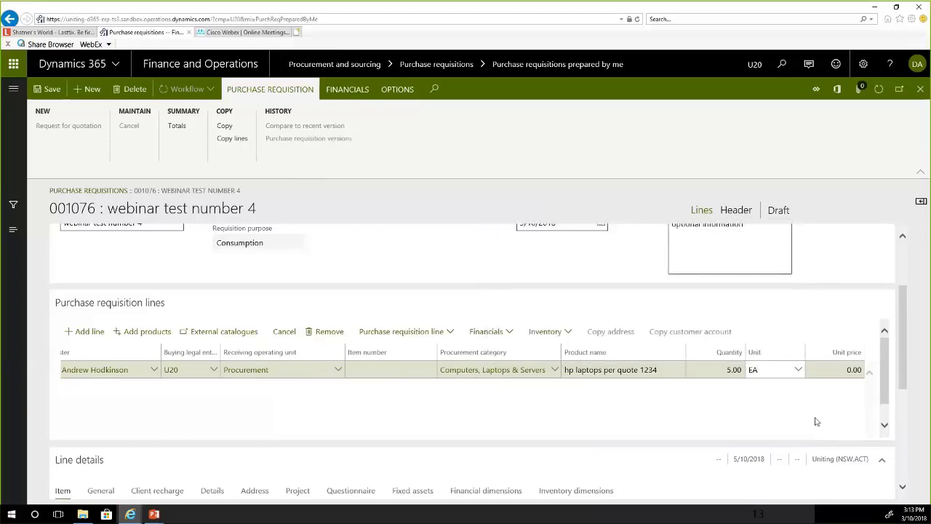
Step: Set the unit price of the laptop requisition line to 1800
{"action": "key", "text": "Tab"}
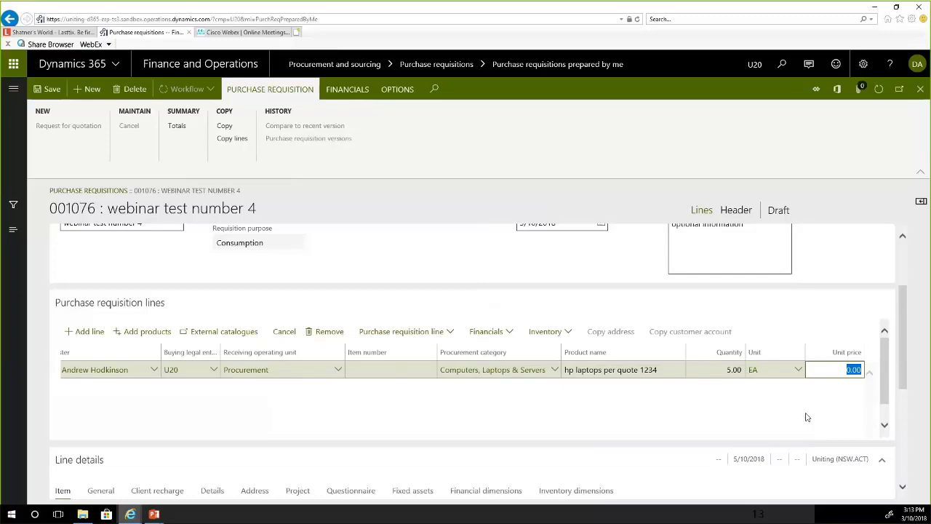
{"action": "type", "text": "1800"}
{"action": "key", "text": "Tab"}
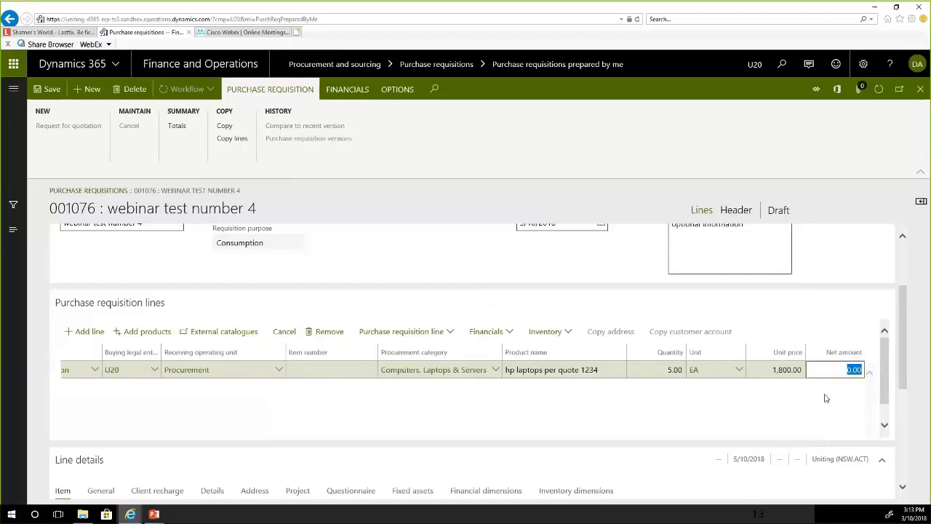
Step: Search the vendor accounts for "complete" and assign Complete Office Supplies as the requisition line's vendor
{"action": "key", "text": "Tab"}
{"action": "key", "text": "Tab"}
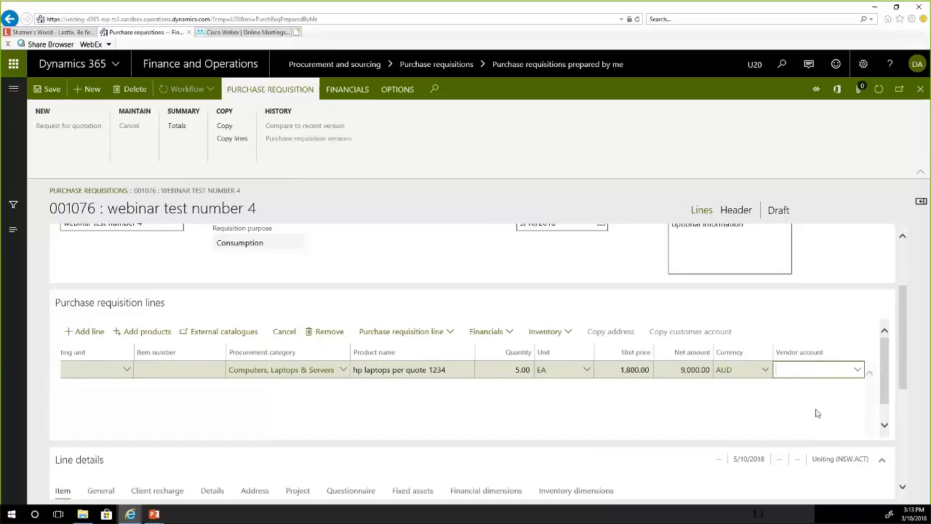
{"action": "left_click", "coordinate": [857, 371]}
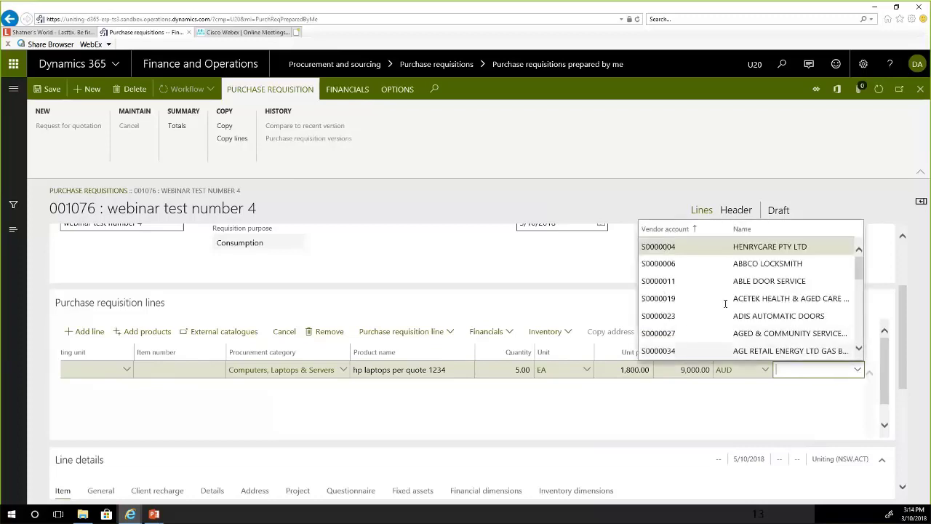
{"action": "left_click", "coordinate": [786, 371]}
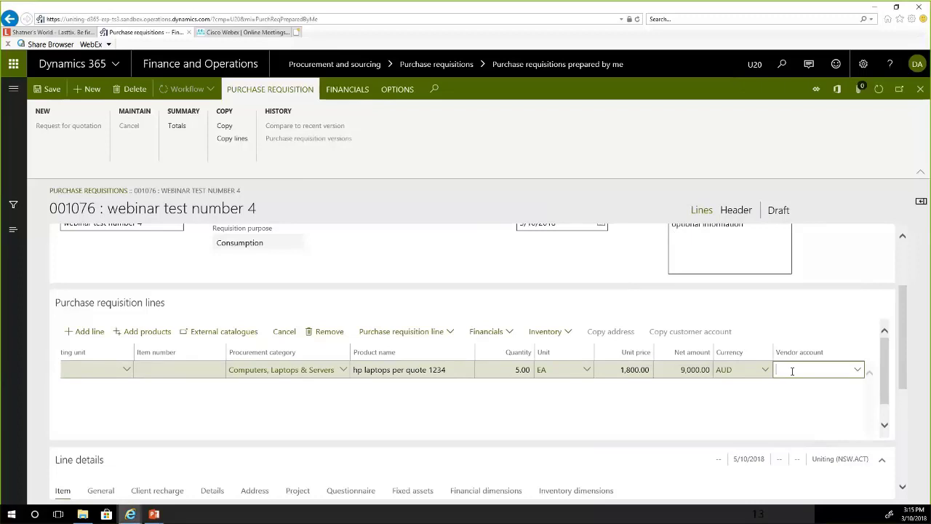
{"action": "type", "text": "complete"}
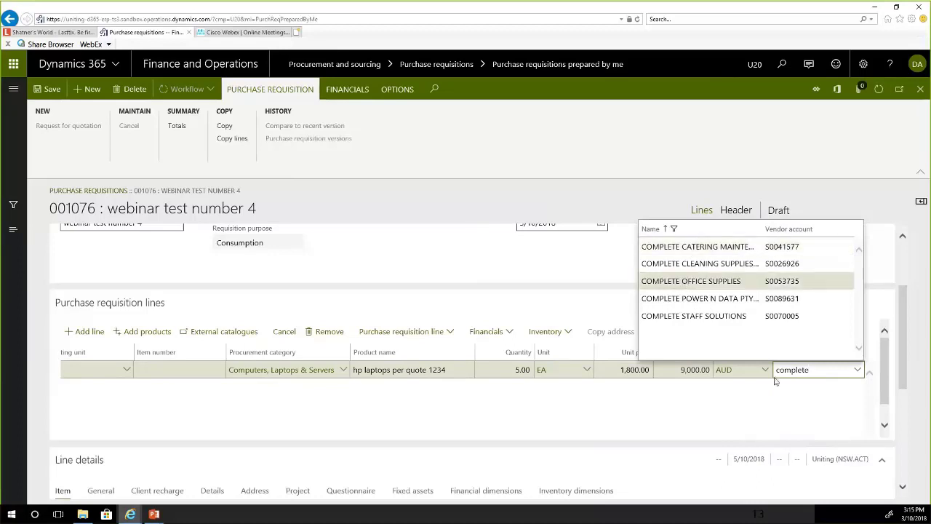
{"action": "key", "text": "Return"}
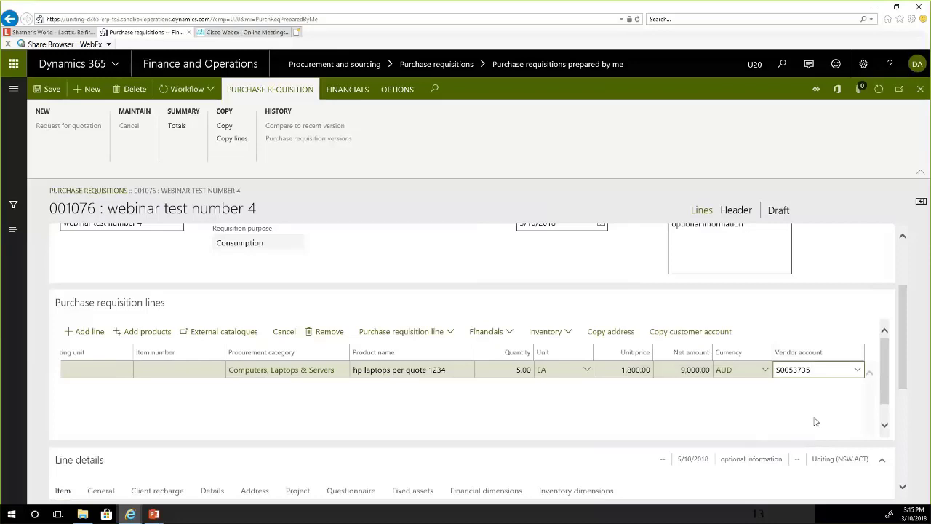
{"action": "key", "text": "Tab"}
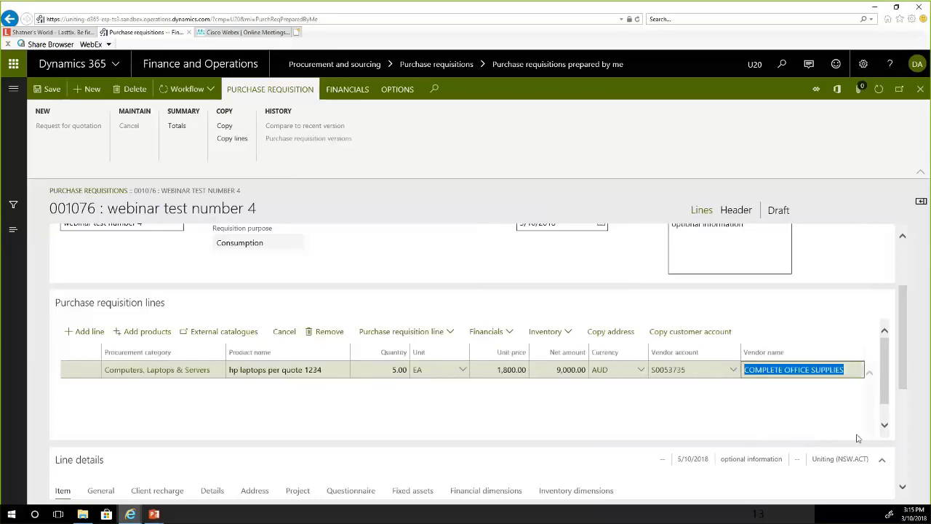
{"action": "key", "text": "Tab"}
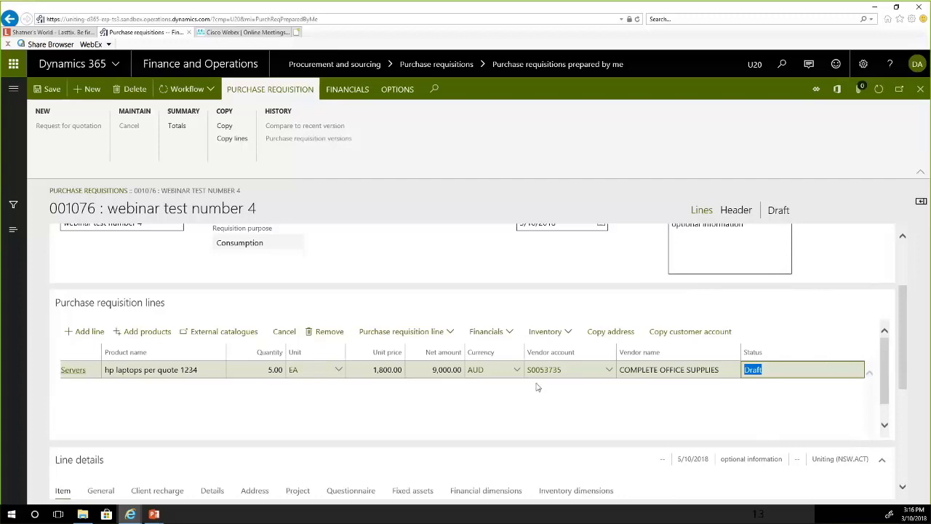
Step: Submit the purchase requisition to workflow review with the comment "please approve" and check the workflow actions available for it
{"action": "left_click_drag", "start_coordinate": [902, 330], "coordinate": [920, 417]}
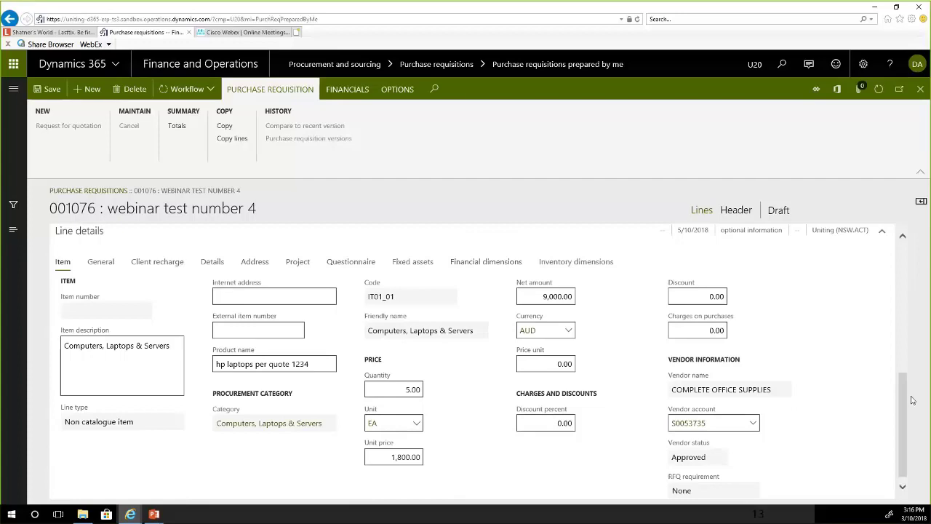
{"action": "left_click_drag", "start_coordinate": [906, 409], "coordinate": [905, 280]}
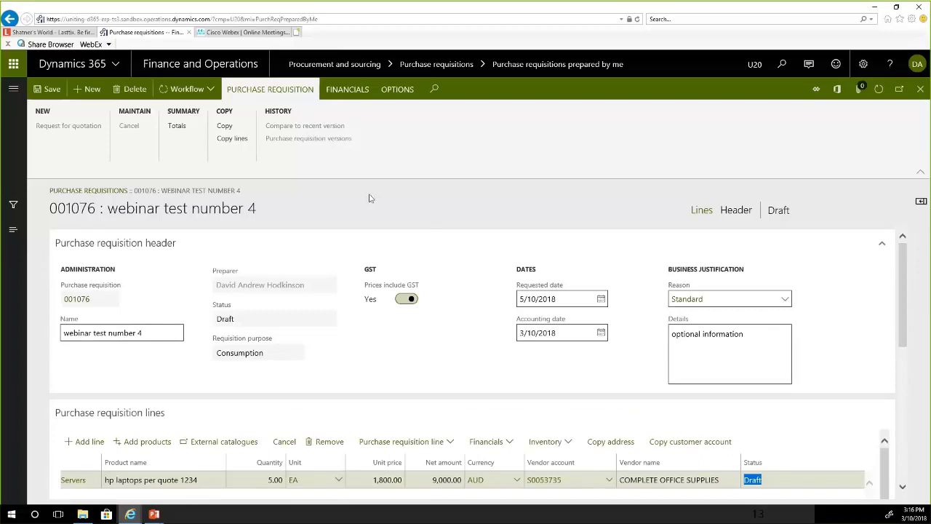
{"action": "left_click", "coordinate": [190, 90]}
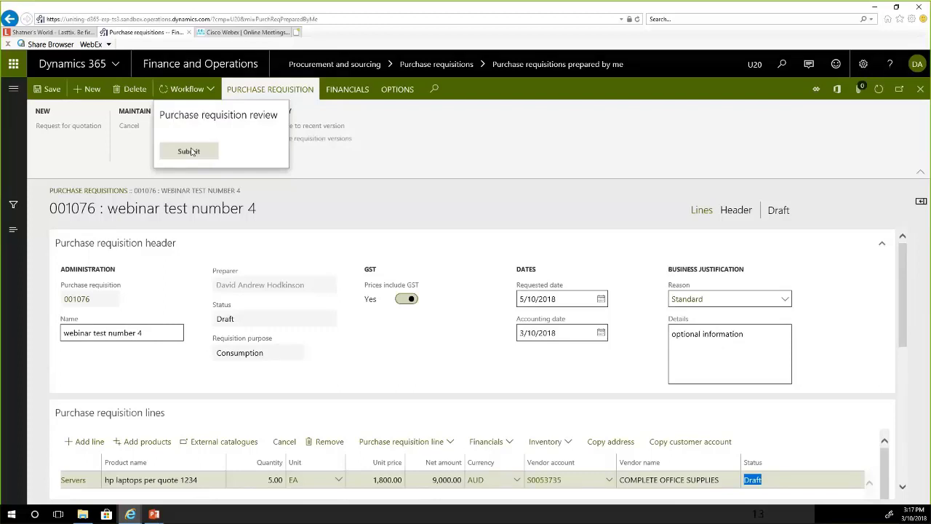
{"action": "left_click", "coordinate": [189, 151]}
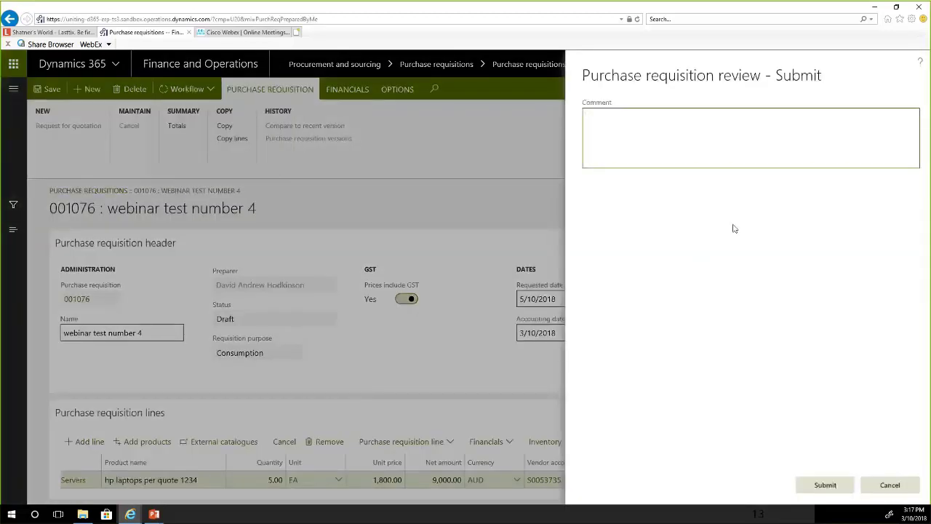
{"action": "type", "text": "please approve"}
{"action": "left_click", "coordinate": [833, 479]}
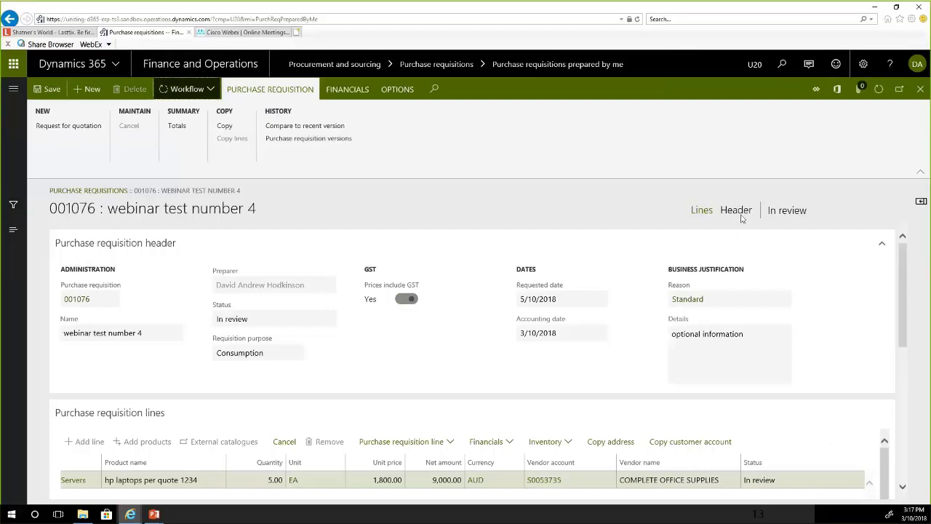
{"action": "left_click", "coordinate": [195, 92]}
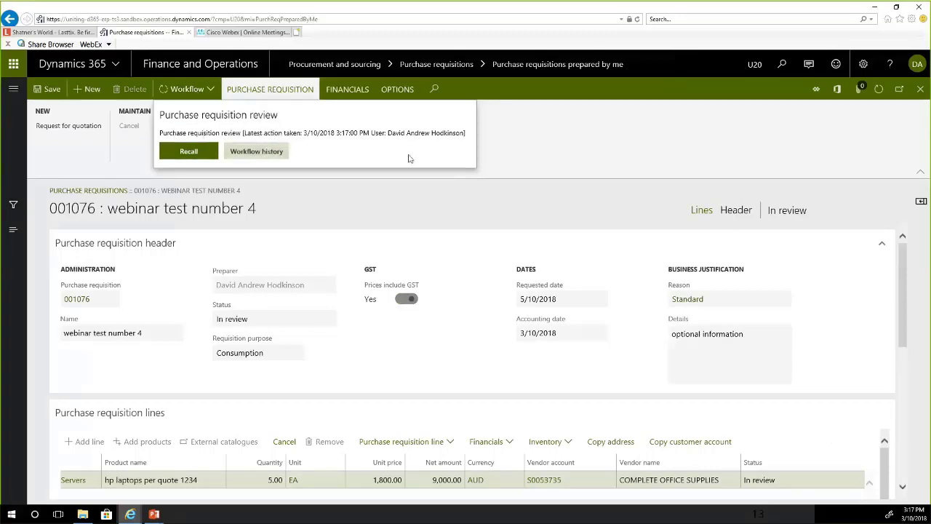
{"action": "left_click", "coordinate": [519, 155]}
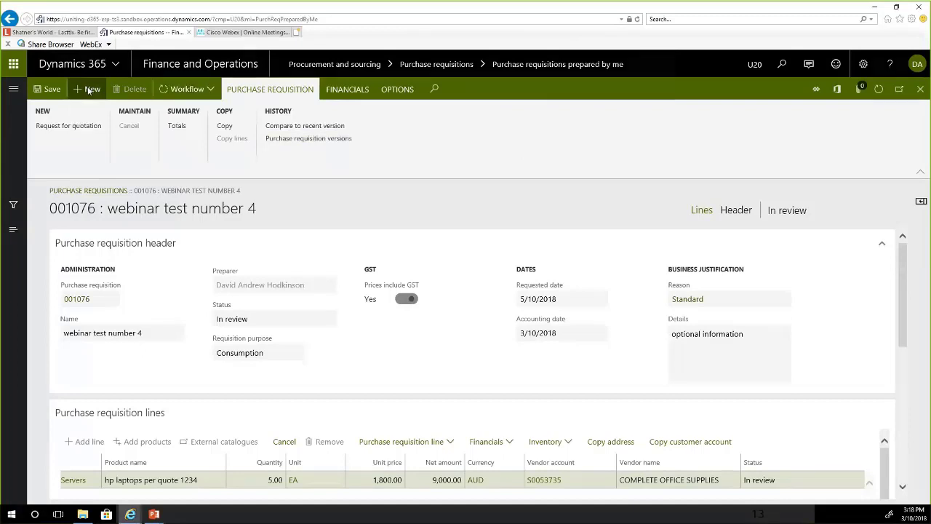
Step: Start a new purchase requisition and name it "test webinar order 5"
{"action": "left_click", "coordinate": [88, 90]}
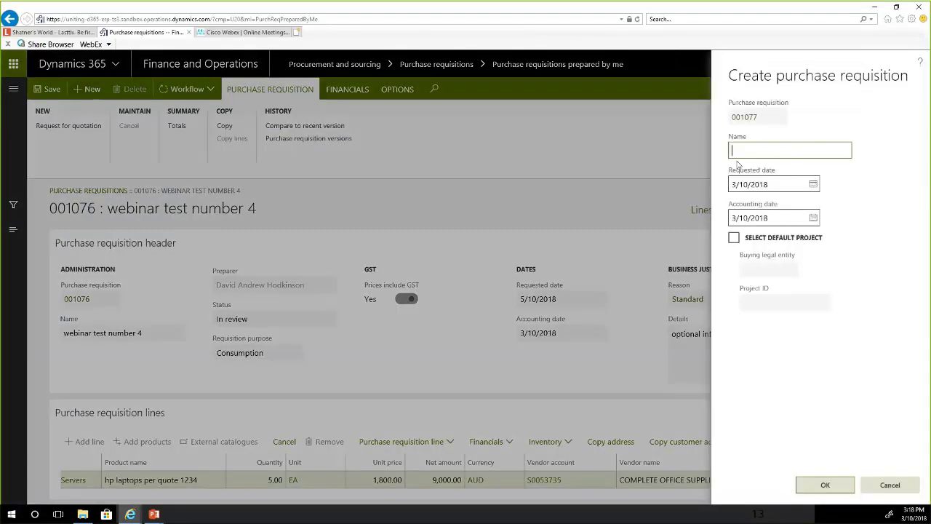
{"action": "type", "text": "te"}
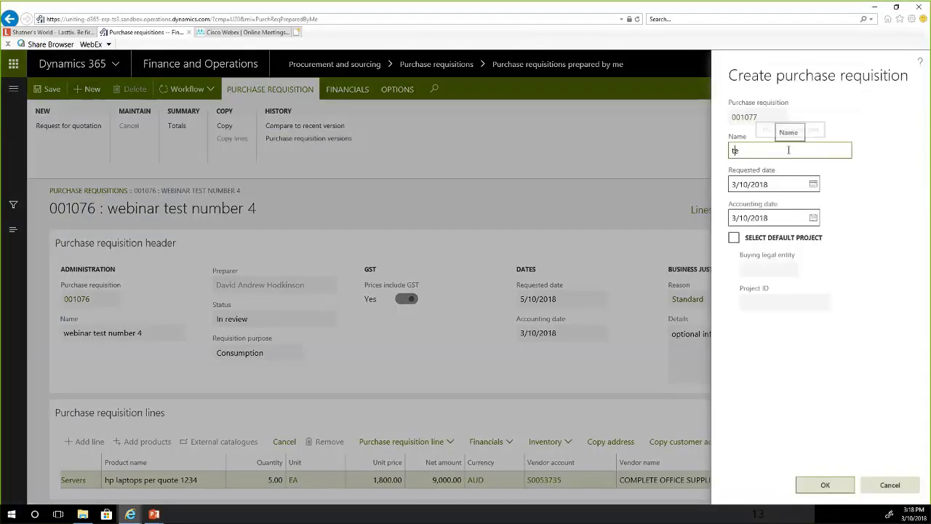
{"action": "type", "text": "st webinar"}
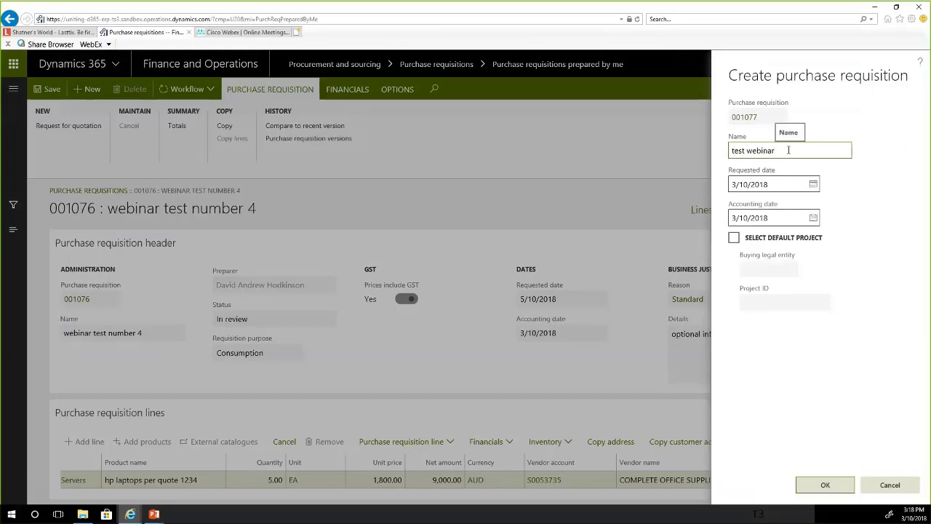
{"action": "type", "text": " order 5"}
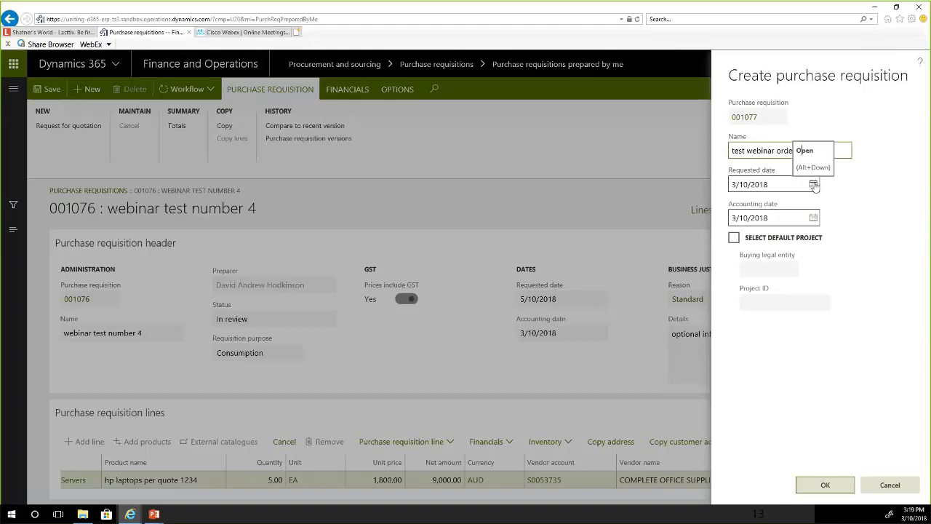
Step: Set the new requisition's requested date to 27/09/2019 and create the requisition
{"action": "left_click", "coordinate": [814, 184]}
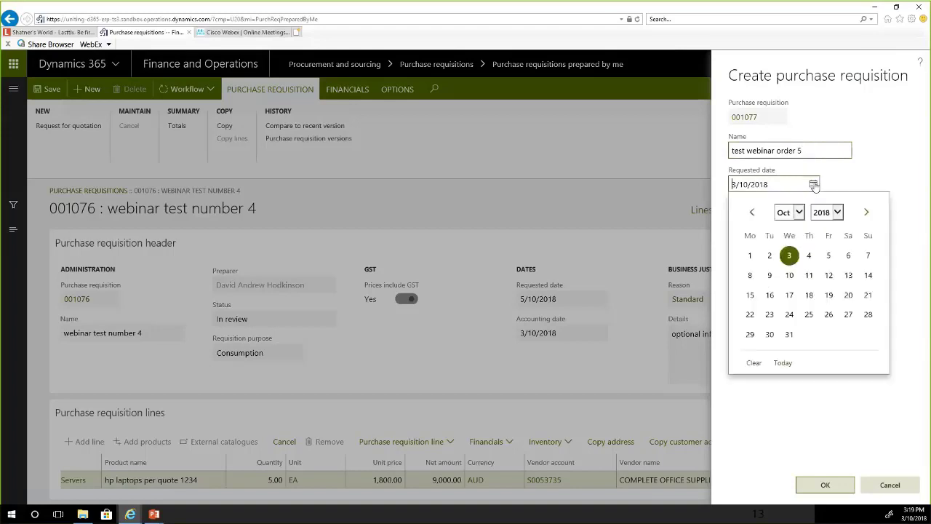
{"action": "left_click", "coordinate": [835, 212]}
{"action": "left_click", "coordinate": [832, 223]}
{"action": "left_click", "coordinate": [799, 212]}
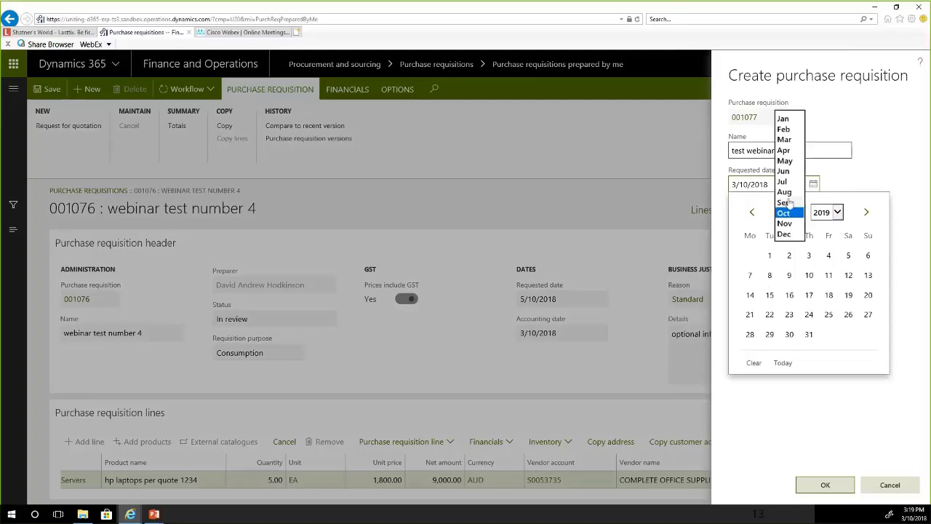
{"action": "left_click", "coordinate": [786, 211]}
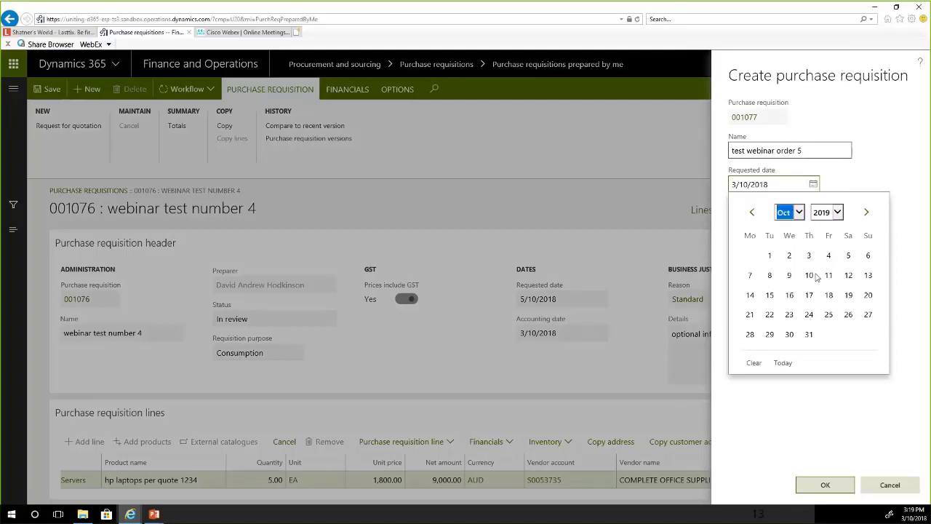
{"action": "key", "text": "Up"}
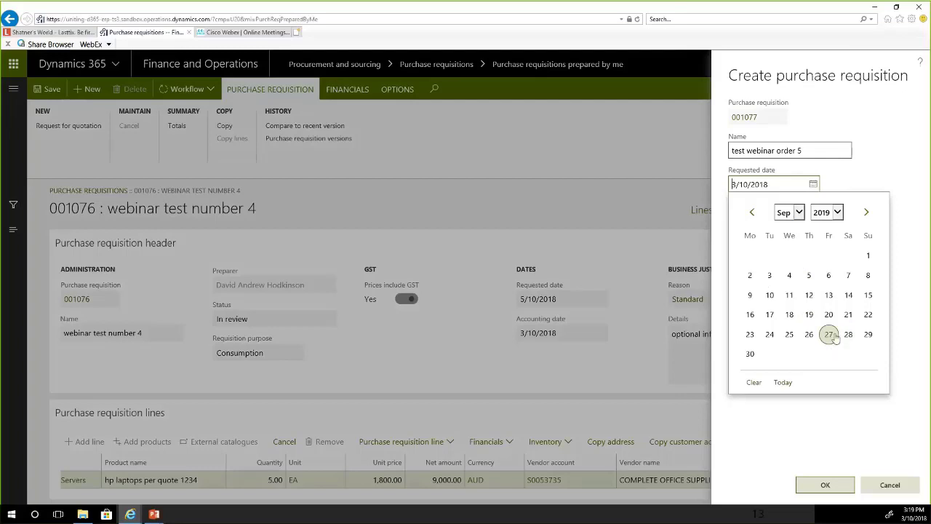
{"action": "left_click", "coordinate": [831, 337]}
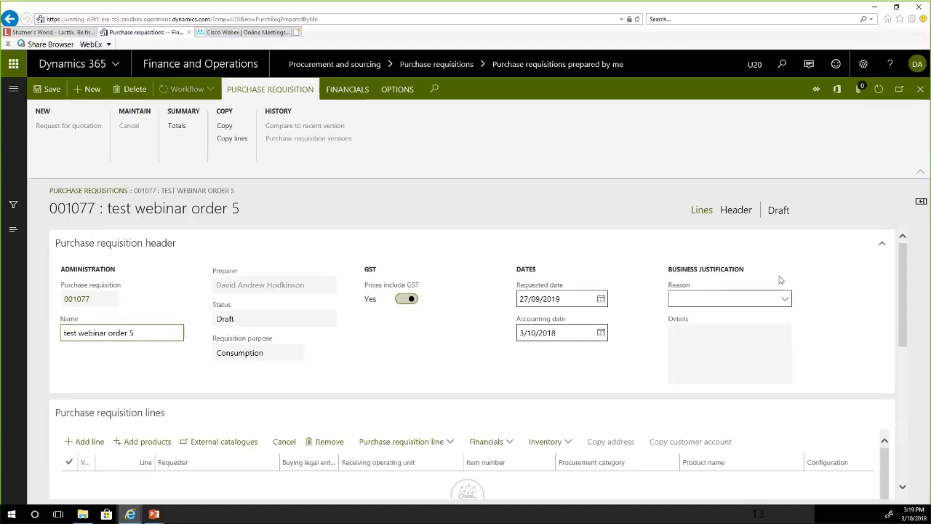
Step: Set the business justification reason to Blanket and enter "test order blanket" as its details
{"action": "left_click", "coordinate": [789, 303]}
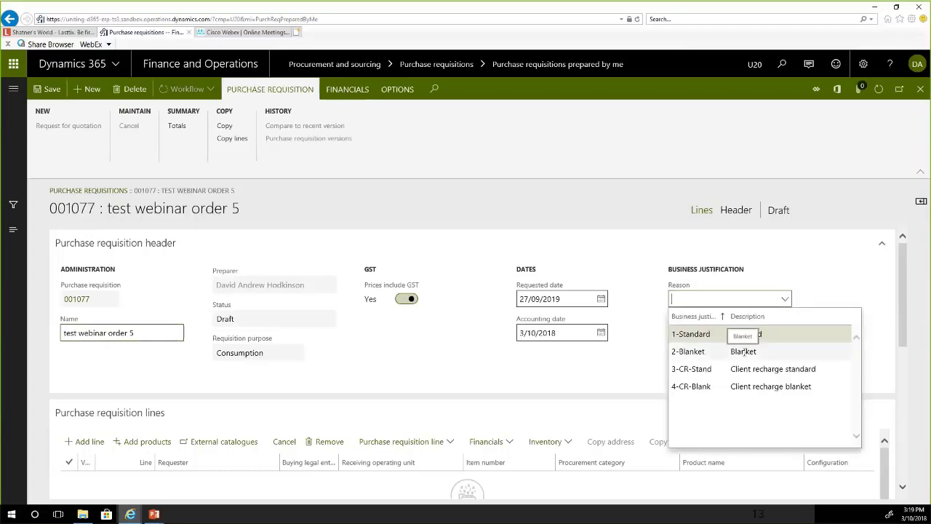
{"action": "left_click", "coordinate": [748, 357]}
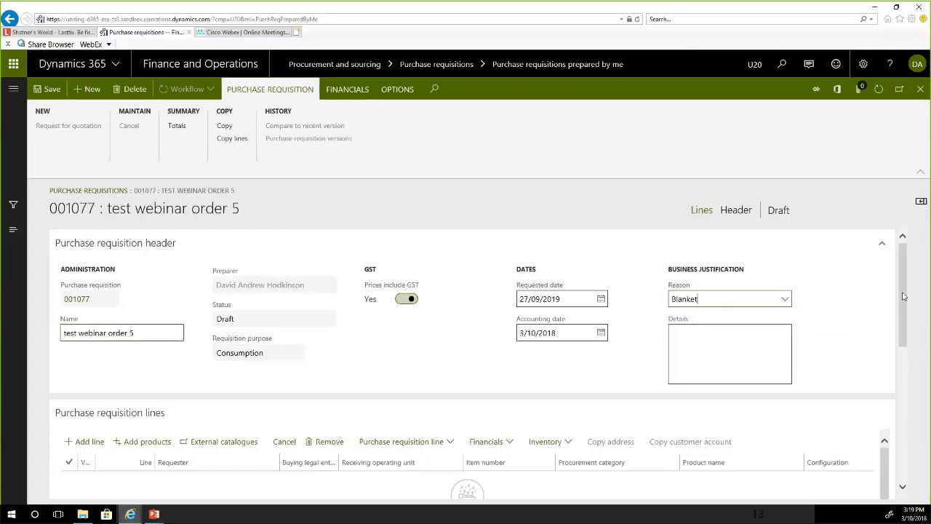
{"action": "left_click", "coordinate": [708, 332]}
{"action": "type", "text": "test order blank"}
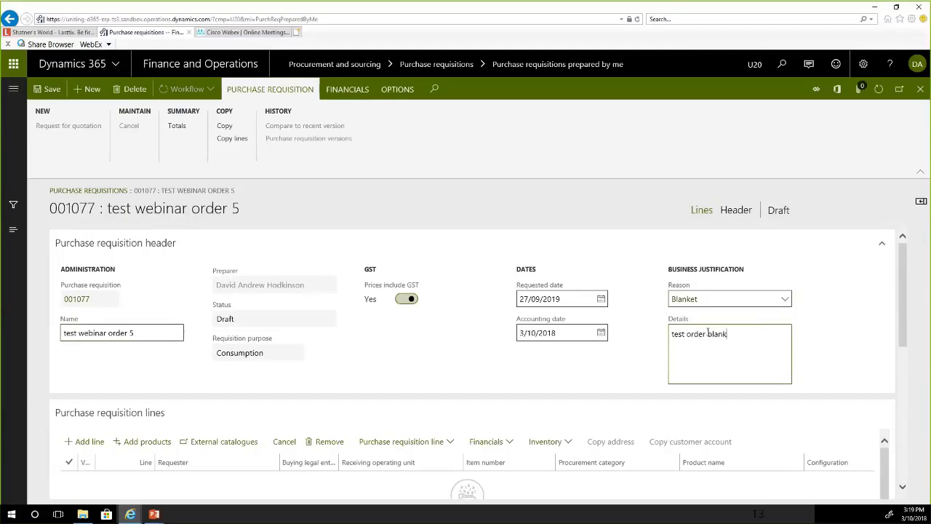
{"action": "type", "text": "et"}
Step: Add a line to the blanket purchase requisition
{"action": "scroll", "coordinate": [480, 326], "scroll_direction": "down", "scroll_amount": 1}
{"action": "scroll", "coordinate": [474, 337], "scroll_direction": "up", "scroll_amount": 1}
{"action": "scroll", "coordinate": [417, 345], "scroll_direction": "down", "scroll_amount": 3}
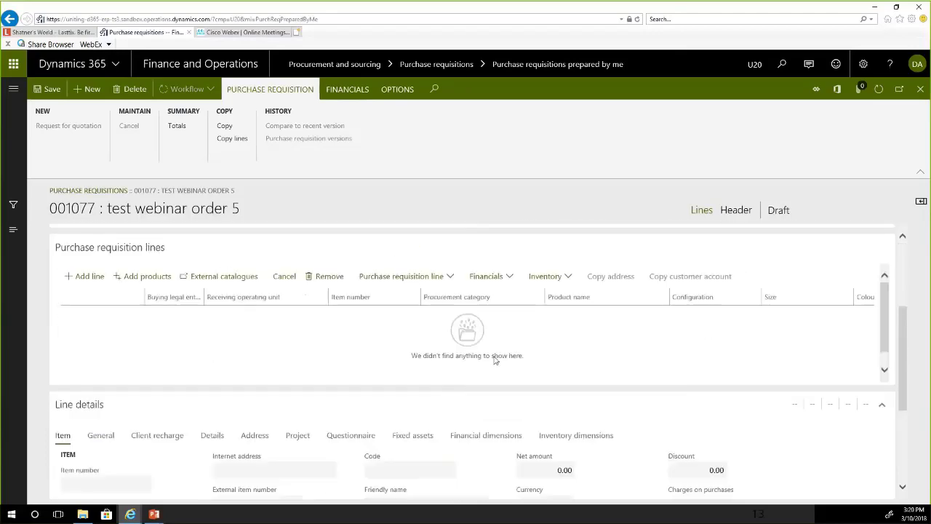
{"action": "scroll", "coordinate": [906, 333], "scroll_direction": "up", "scroll_amount": 3}
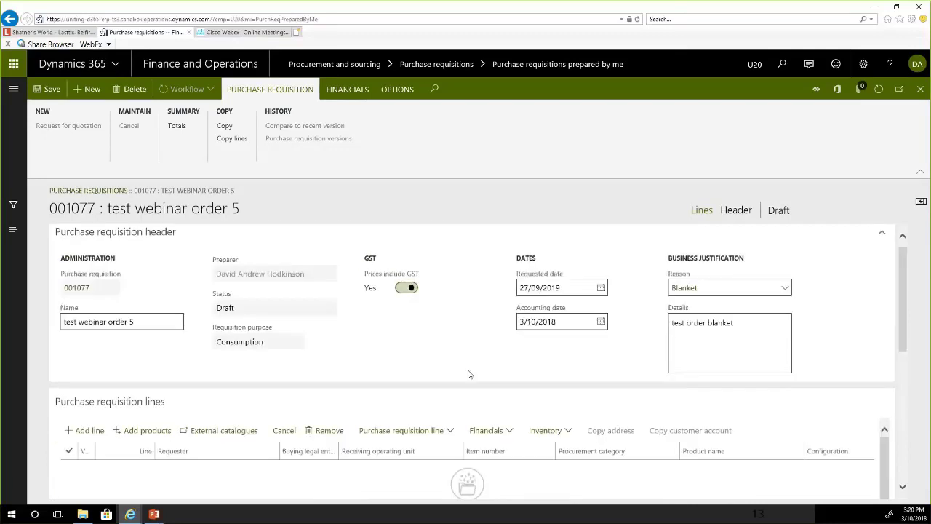
{"action": "left_click", "coordinate": [84, 431]}
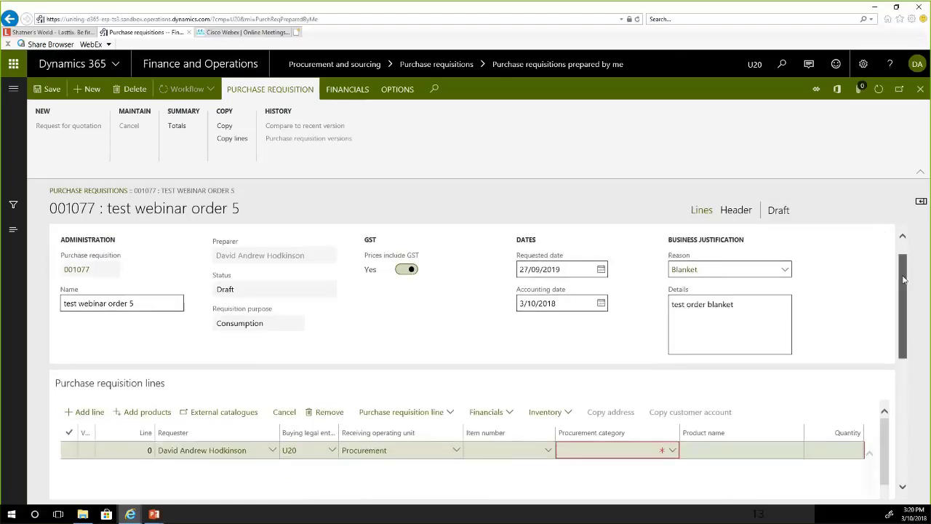
Step: Set the line's procurement category to General Waste (inc recycled, organic), under Facilities Management > Waste Disposal
{"action": "scroll", "coordinate": [836, 328], "scroll_direction": "down", "scroll_amount": 2}
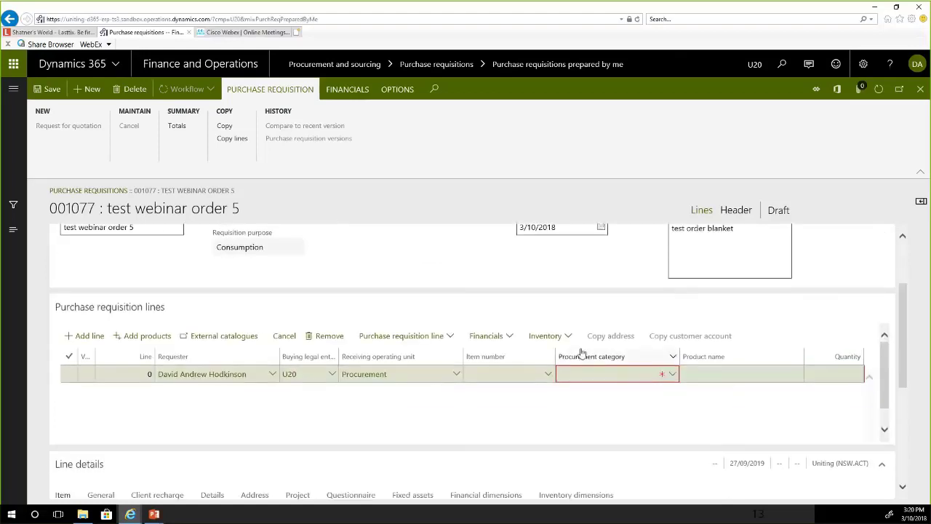
{"action": "left_click", "coordinate": [673, 374]}
{"action": "left_click", "coordinate": [674, 374]}
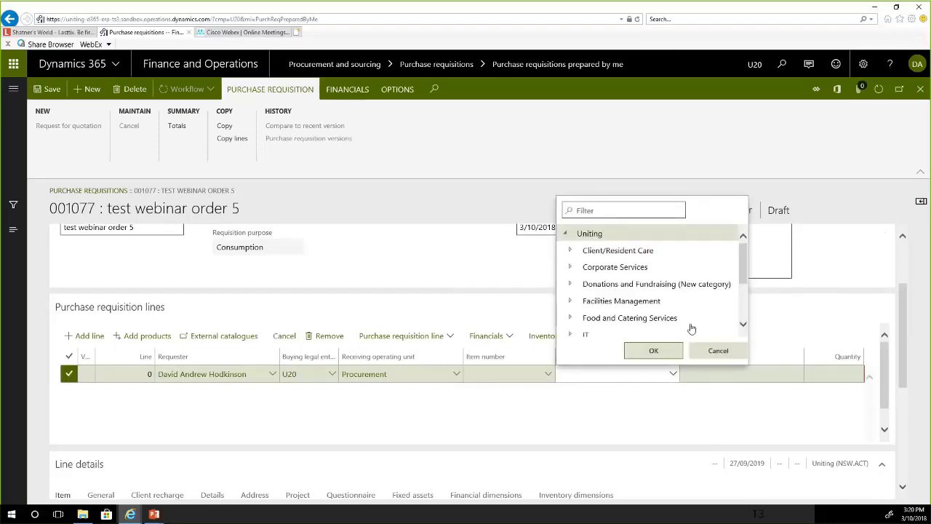
{"action": "left_click", "coordinate": [571, 301]}
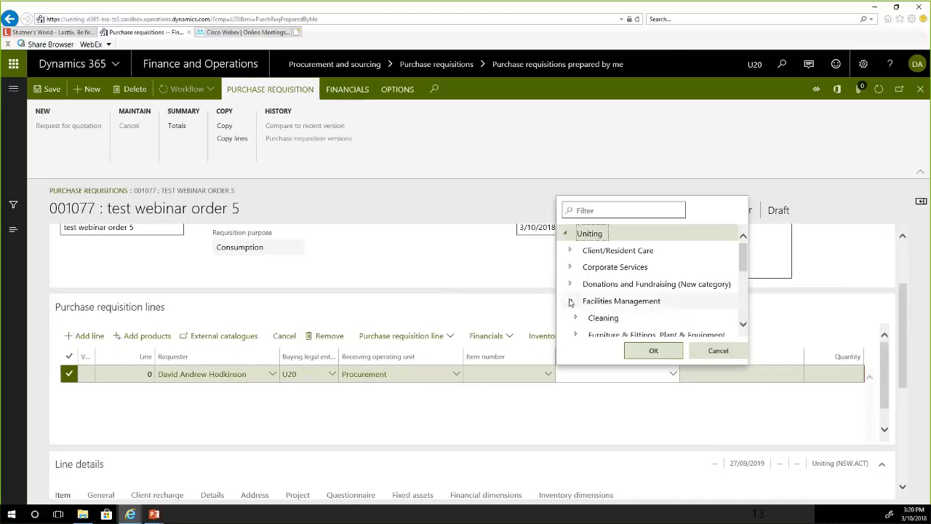
{"action": "left_click_drag", "start_coordinate": [743, 265], "coordinate": [744, 284]}
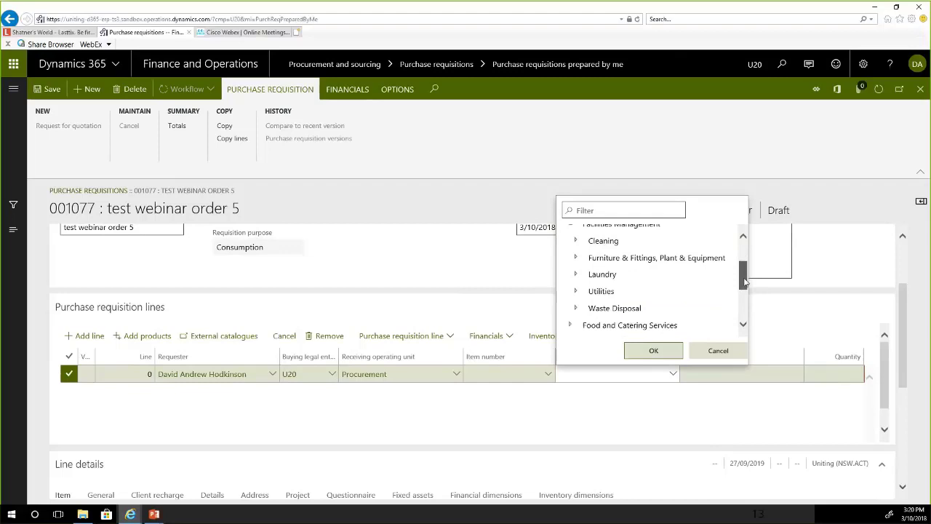
{"action": "left_click", "coordinate": [575, 307]}
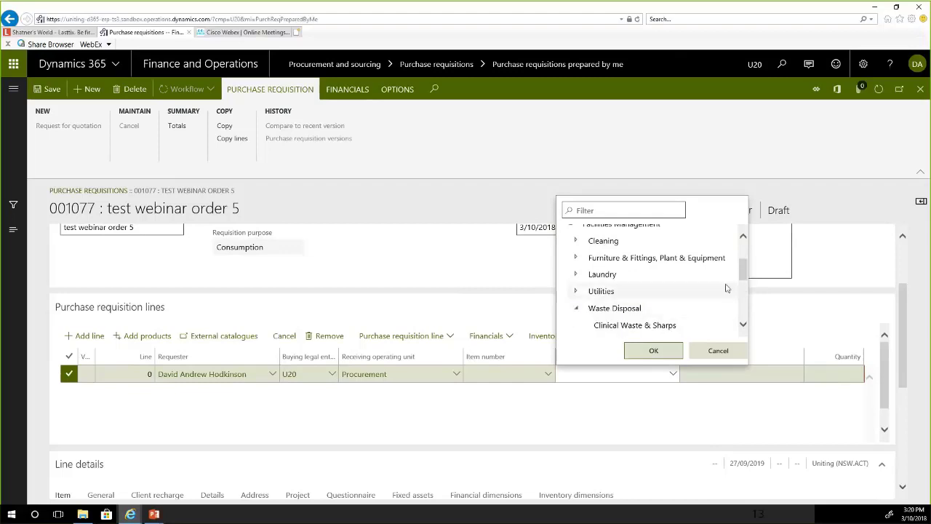
{"action": "left_click_drag", "start_coordinate": [741, 274], "coordinate": [742, 295]}
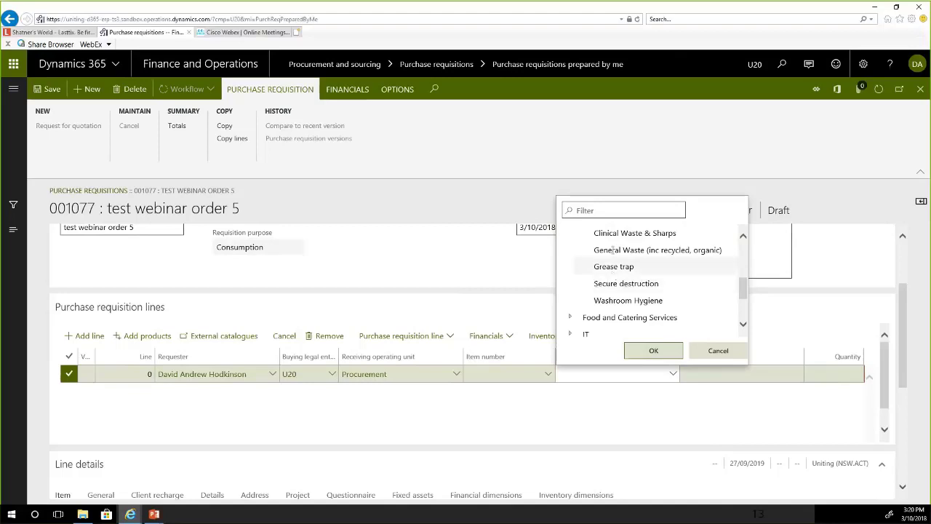
{"action": "left_click", "coordinate": [614, 250]}
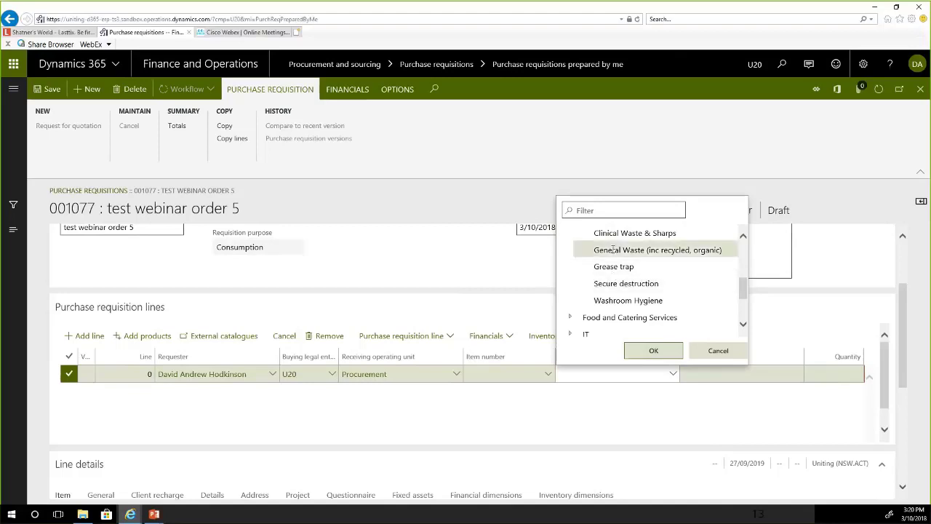
{"action": "left_click", "coordinate": [648, 352]}
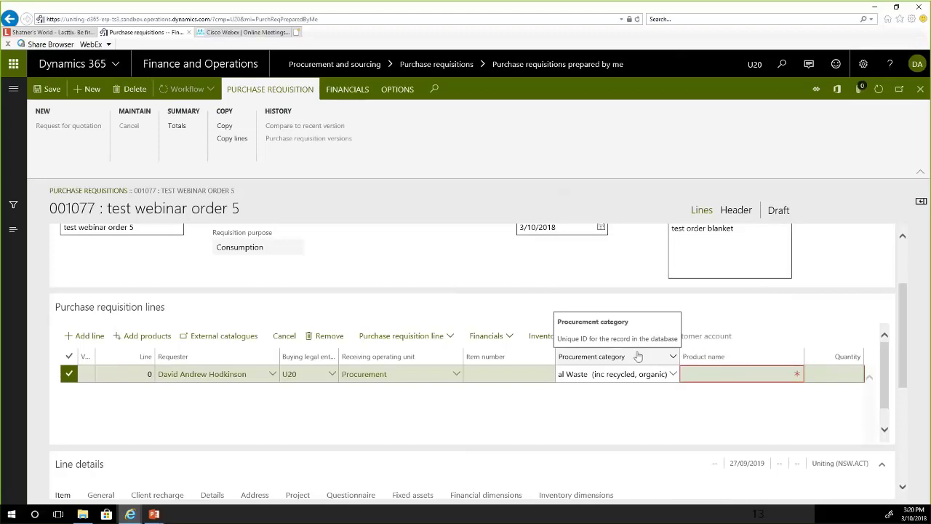
Step: Enter "12 months waste contract for facility X" as the line's product name
{"action": "left_click", "coordinate": [708, 373]}
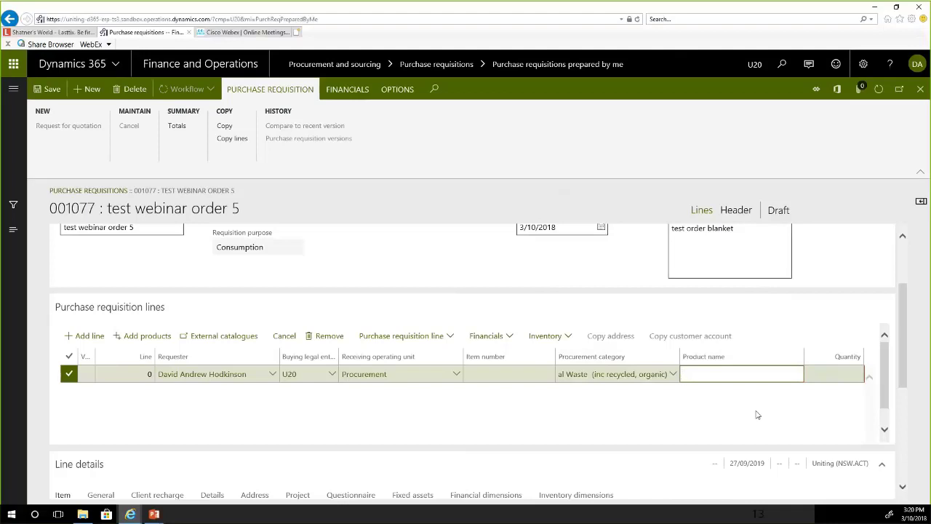
{"action": "type", "text": "12 mon"}
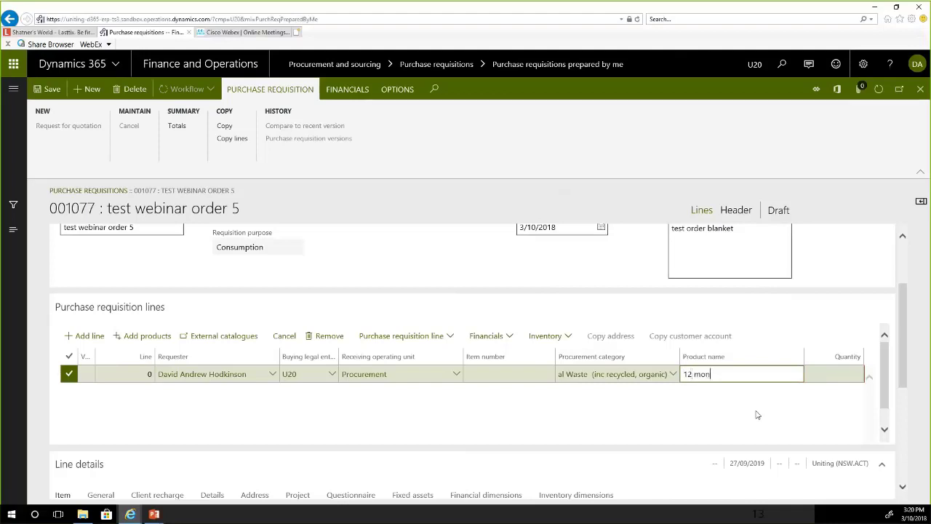
{"action": "type", "text": "ths waste contract for "}
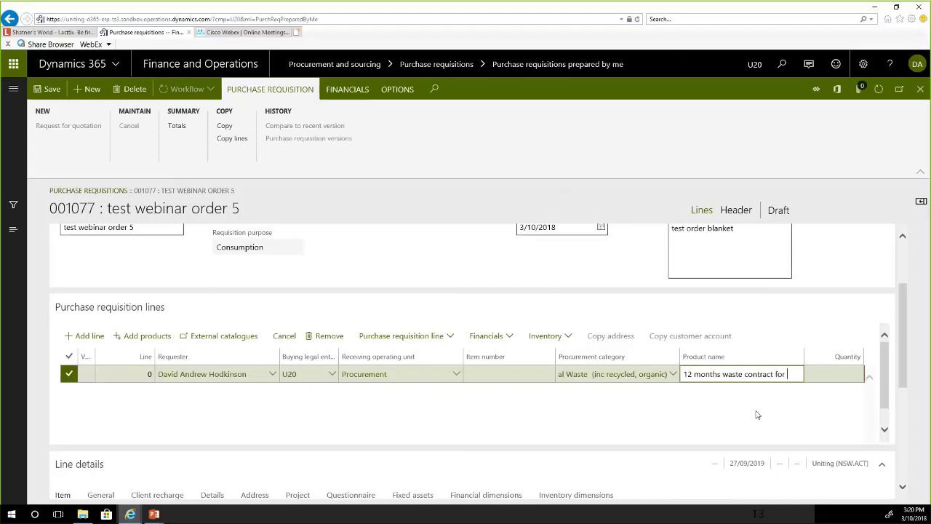
{"action": "type", "text": "facility X"}
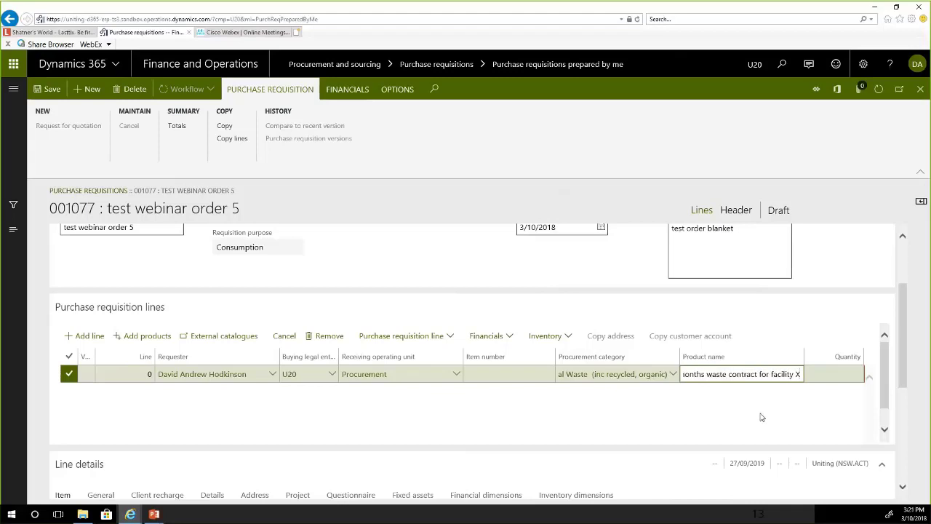
Step: Set the waste contract line's quantity to 4000 and its unit to EA
{"action": "left_click", "coordinate": [834, 373]}
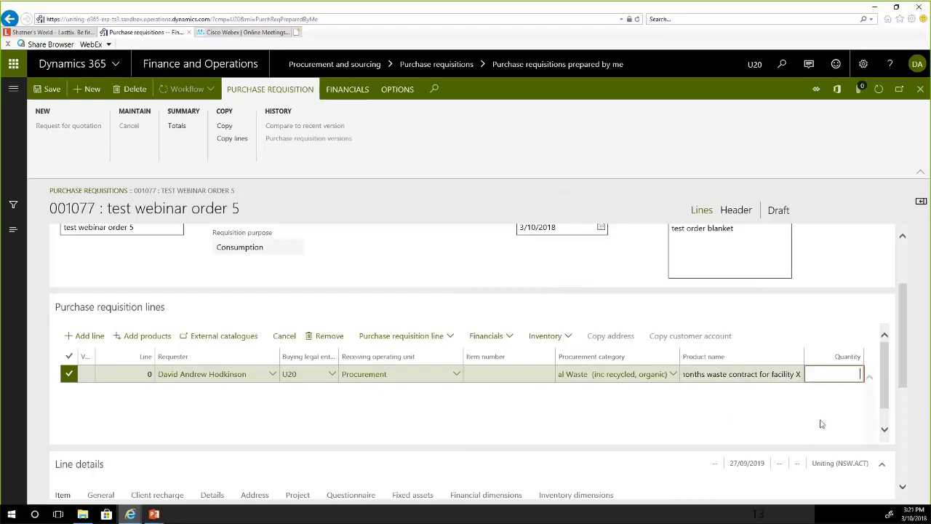
{"action": "left_click", "coordinate": [673, 373]}
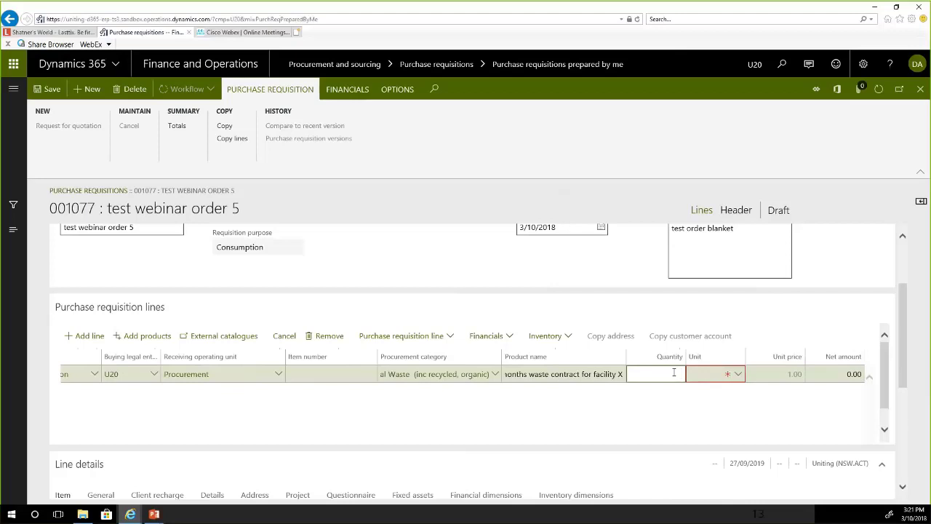
{"action": "type", "text": "40000"}
{"action": "key", "text": "BackSpace"}
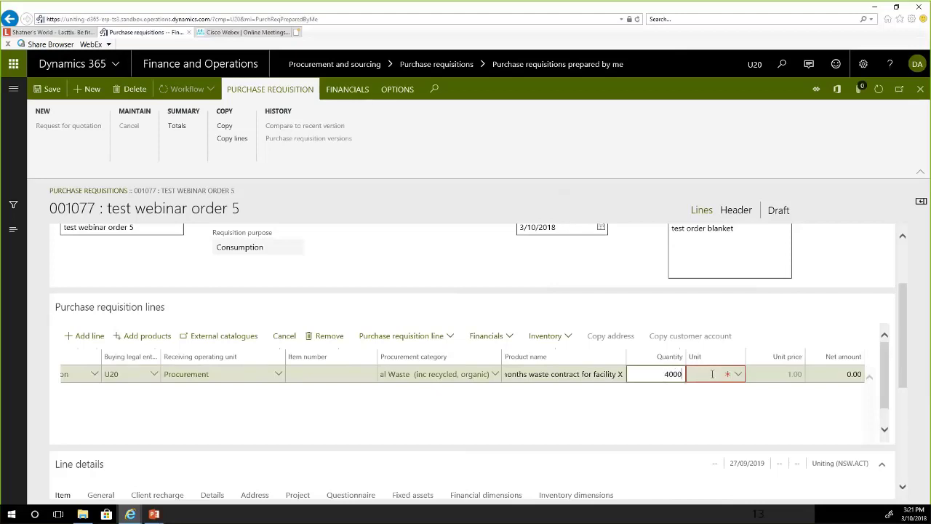
{"action": "left_click", "coordinate": [712, 374]}
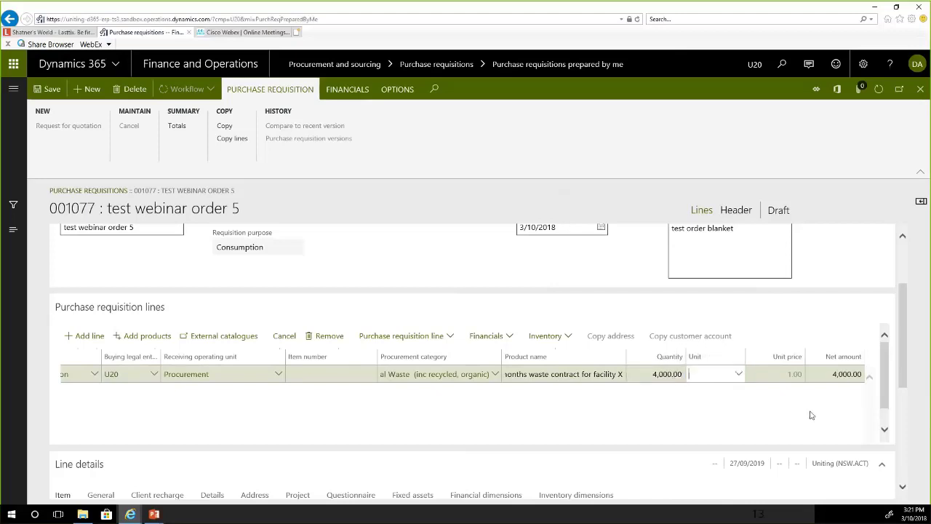
{"action": "type", "text": "ea"}
{"action": "key", "text": "Tab"}
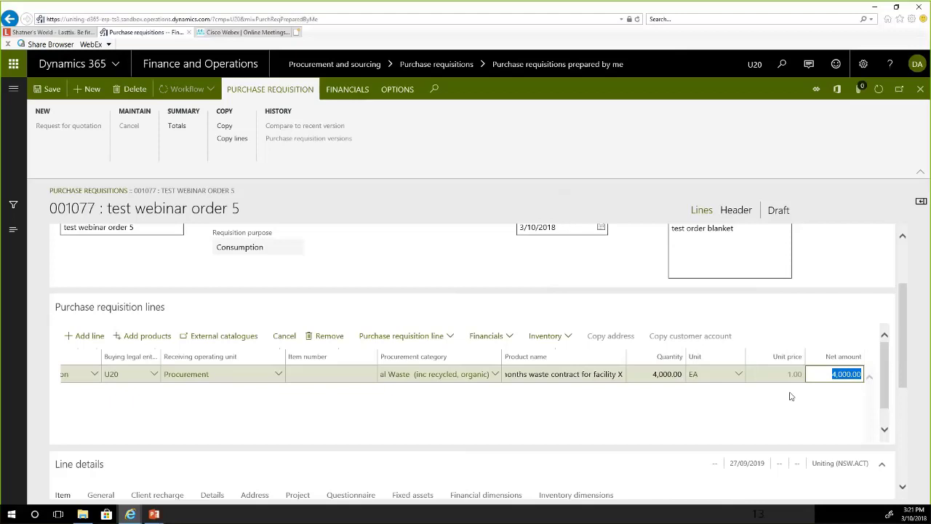
Step: Look up "suez" as the line's vendor and choose the second SUEZ RECYCLING & RECOVERY account
{"action": "key", "text": "Tab"}
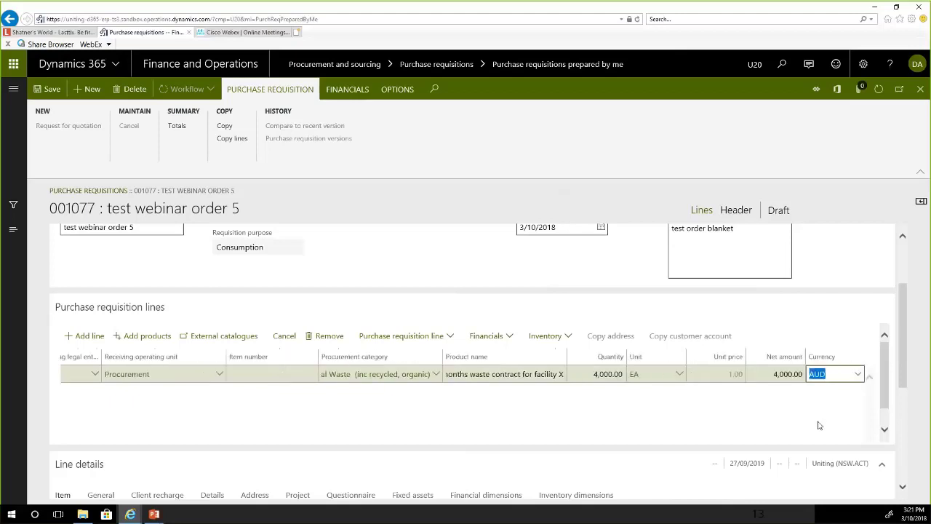
{"action": "key", "text": "Tab"}
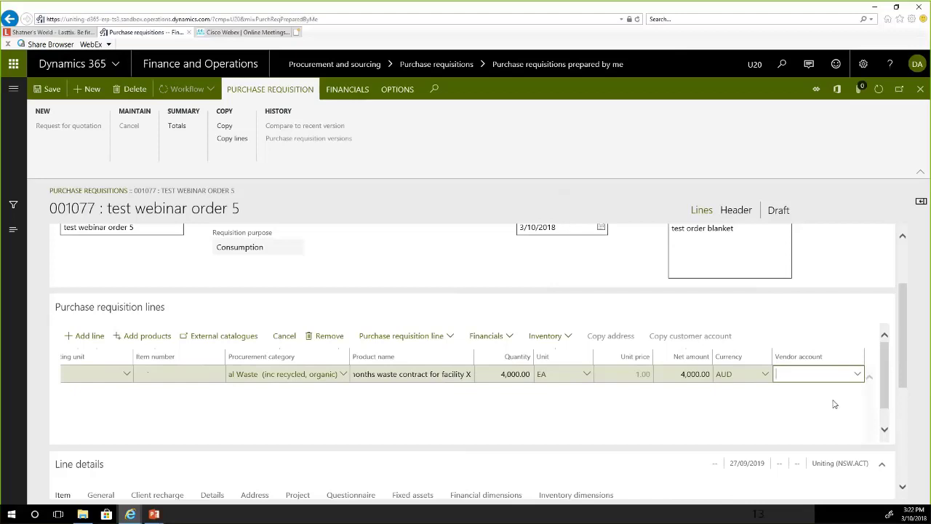
{"action": "type", "text": "suez"}
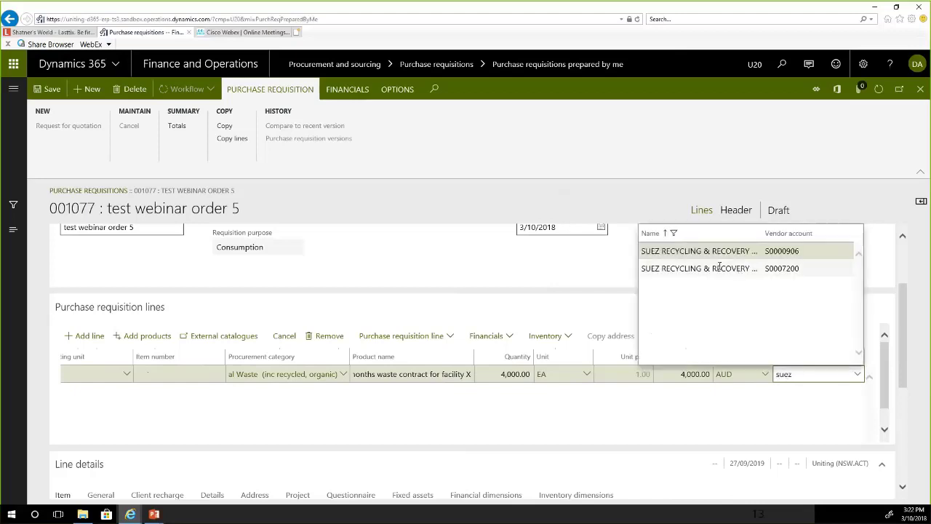
{"action": "left_click", "coordinate": [719, 268]}
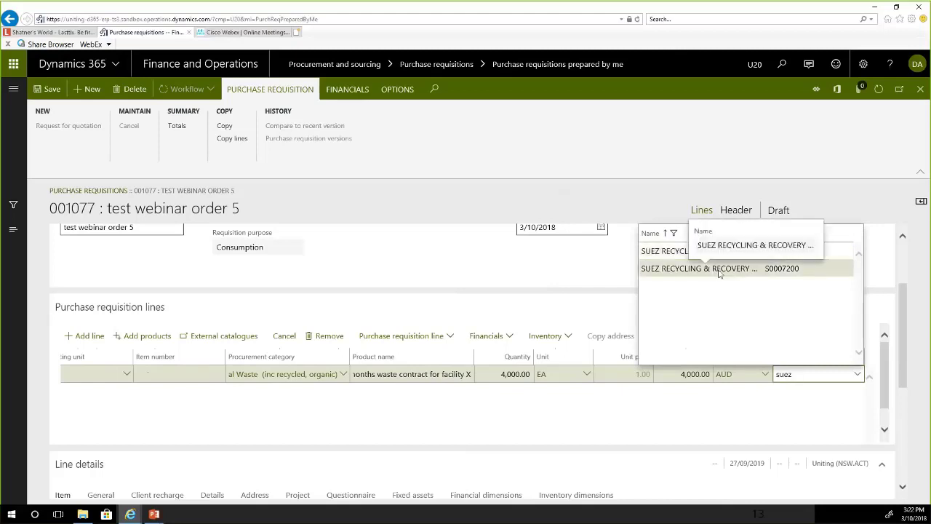
{"action": "left_click", "coordinate": [707, 277]}
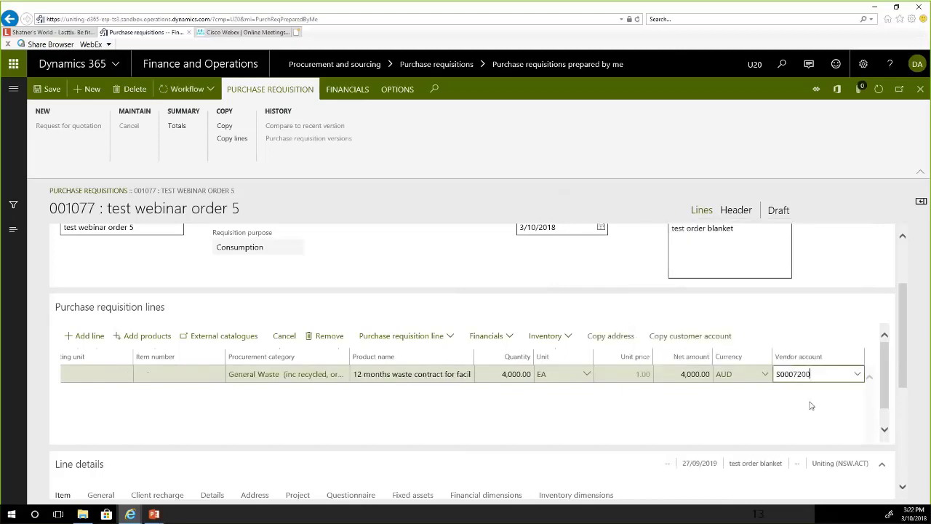
{"action": "key", "text": "Tab"}
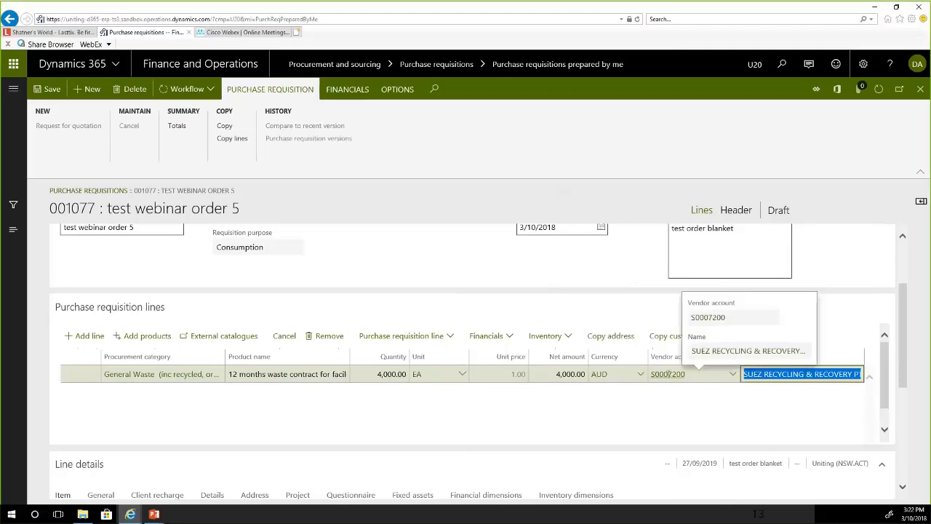
Step: Examine the selected vendor's record, including its contact information and payment sections, and return to the requisition
{"action": "left_click", "coordinate": [668, 374]}
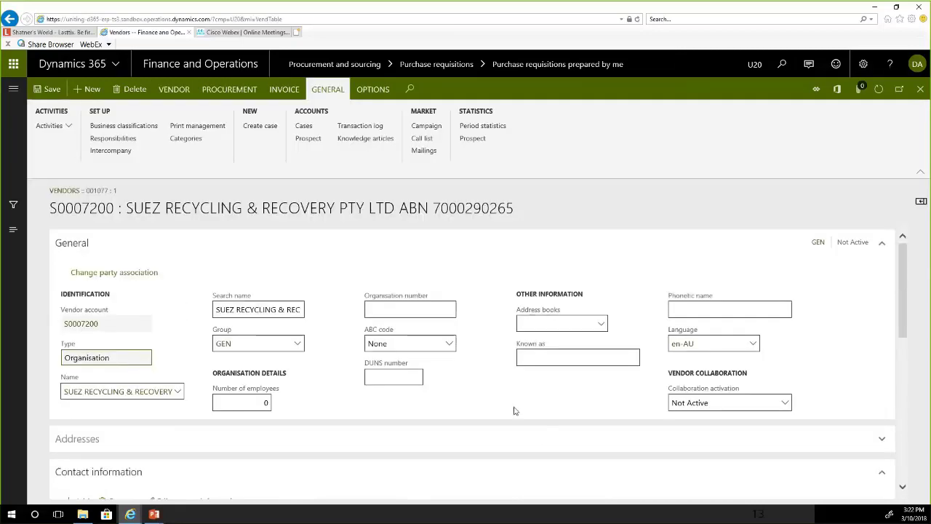
{"action": "scroll", "coordinate": [532, 370], "scroll_direction": "down", "scroll_amount": 3}
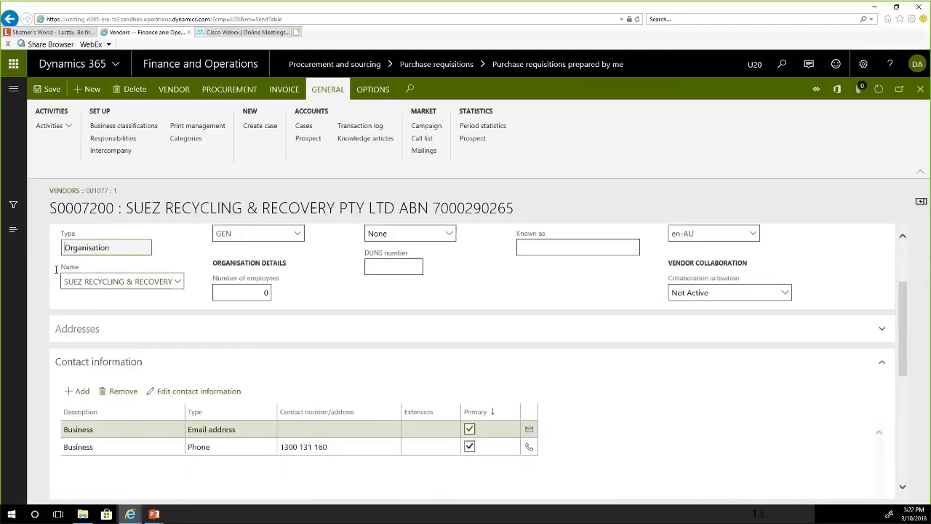
{"action": "scroll", "coordinate": [648, 450], "scroll_direction": "down", "scroll_amount": 1}
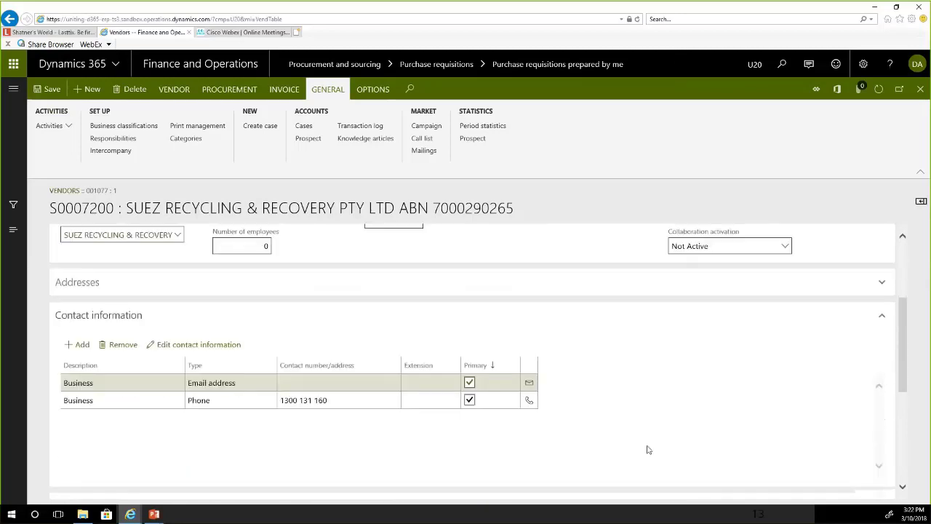
{"action": "scroll", "coordinate": [649, 446], "scroll_direction": "down", "scroll_amount": 4}
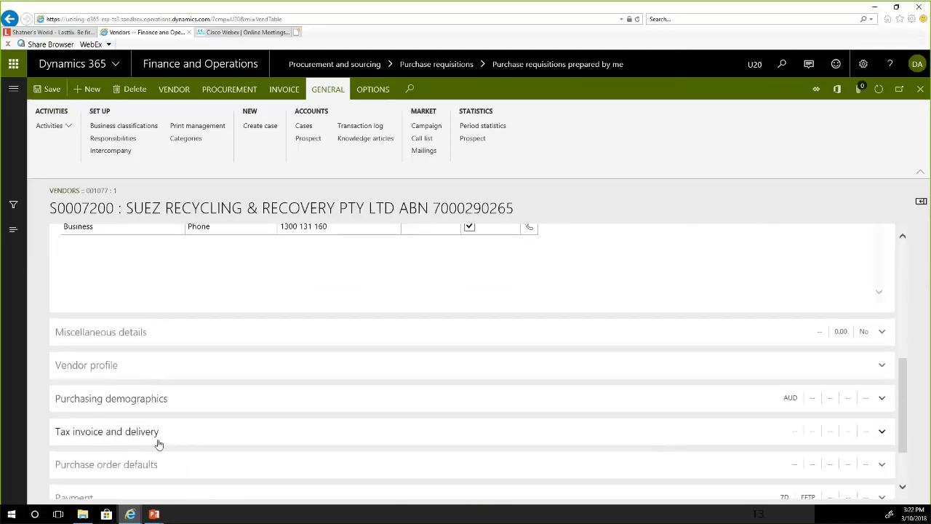
{"action": "scroll", "coordinate": [627, 474], "scroll_direction": "down", "scroll_amount": 2}
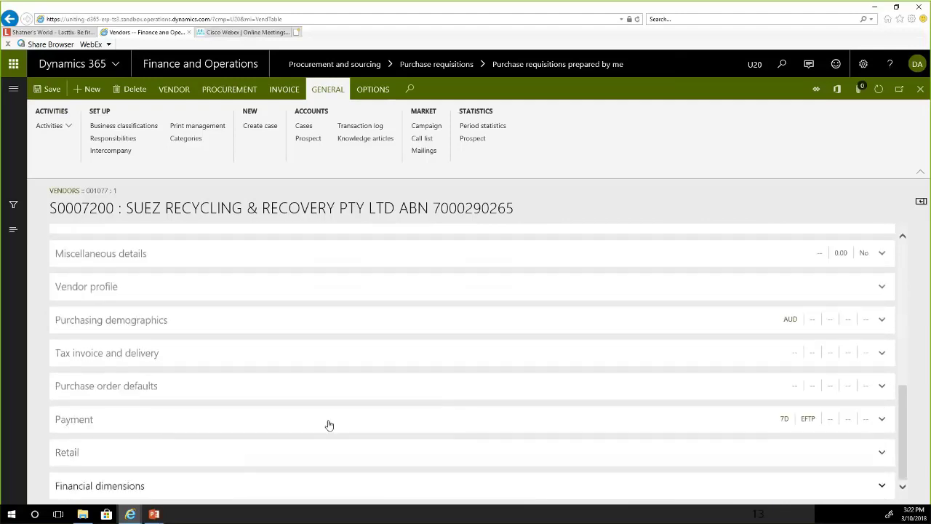
{"action": "scroll", "coordinate": [329, 425], "scroll_direction": "up", "scroll_amount": 1}
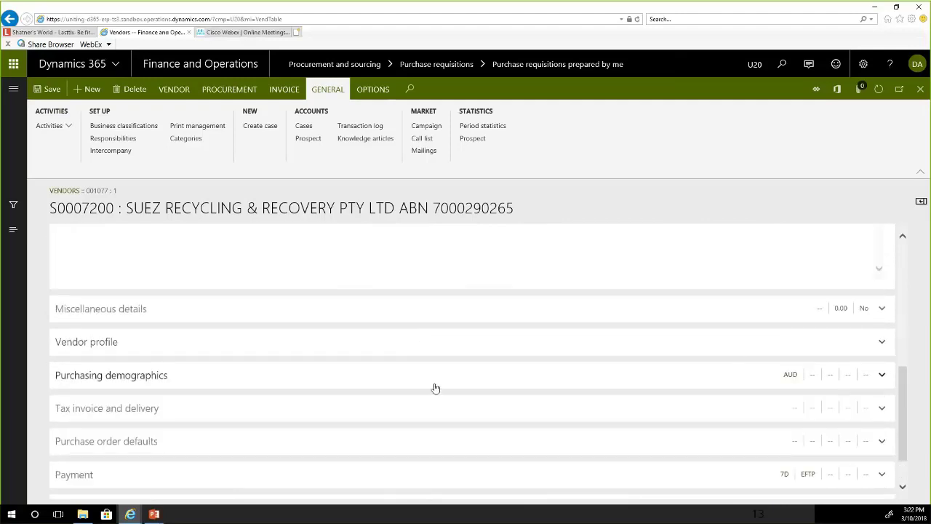
{"action": "scroll", "coordinate": [435, 389], "scroll_direction": "up", "scroll_amount": 4}
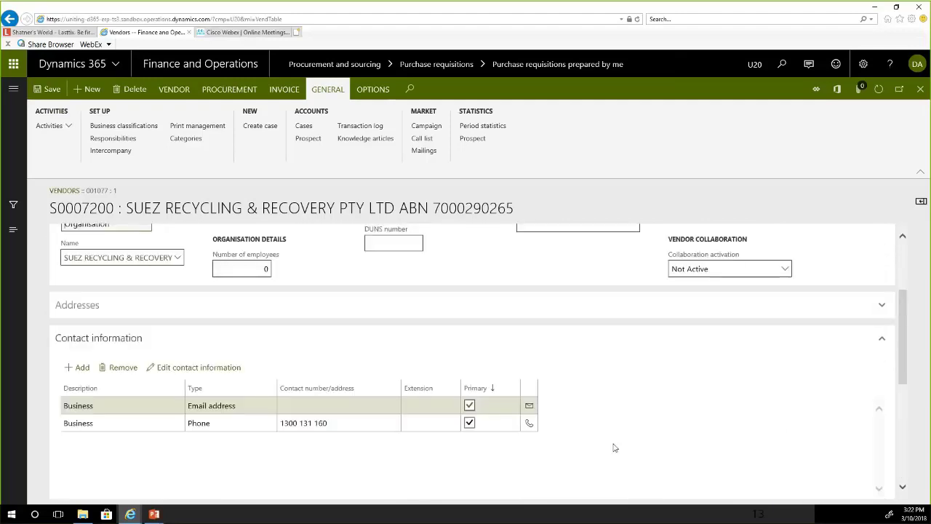
{"action": "scroll", "coordinate": [614, 447], "scroll_direction": "up", "scroll_amount": 3}
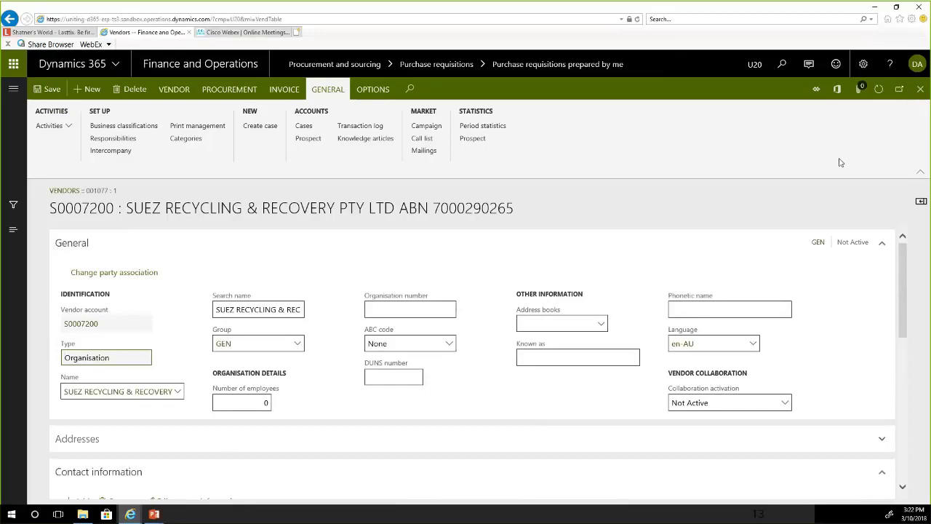
{"action": "left_click", "coordinate": [920, 90]}
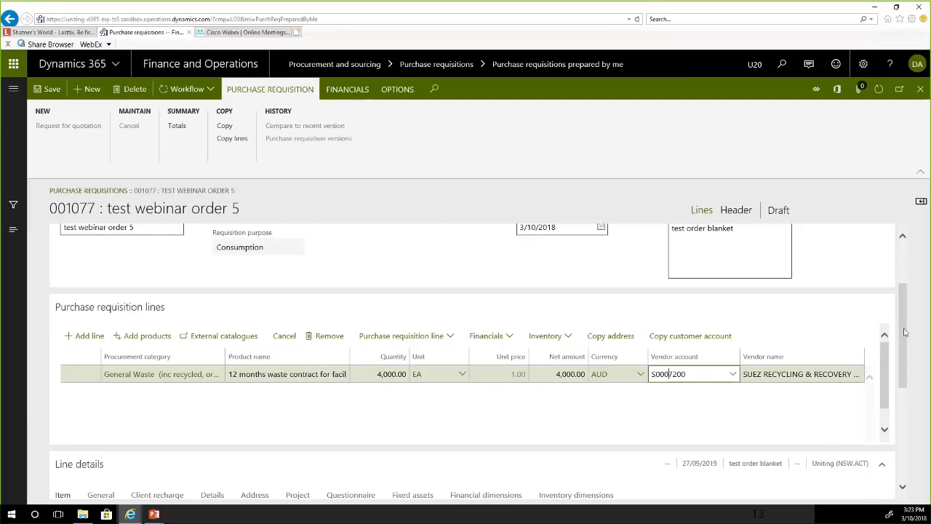
Step: Set the waste line's delivery address to Bowden Brae Retirement Village, filtering the operating unit names that begin with "bowden"
{"action": "left_click_drag", "start_coordinate": [903, 334], "coordinate": [907, 416]}
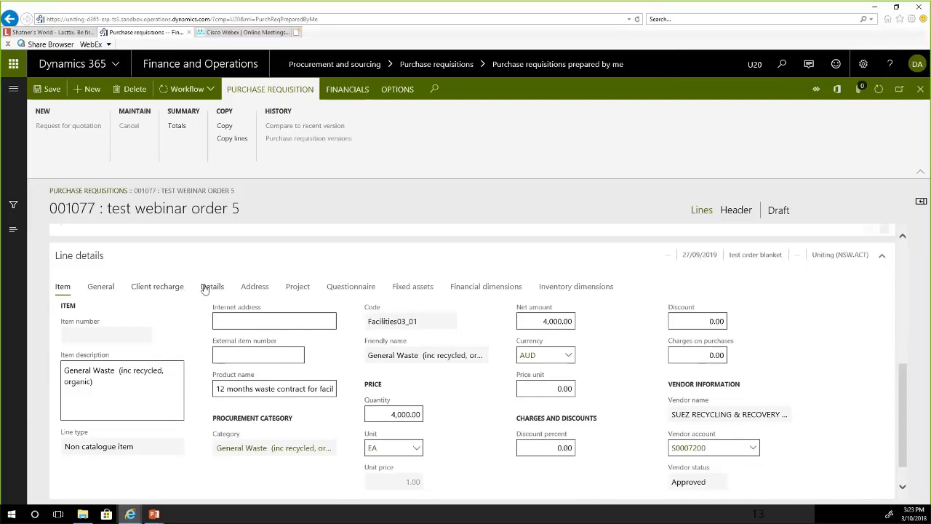
{"action": "left_click", "coordinate": [258, 288]}
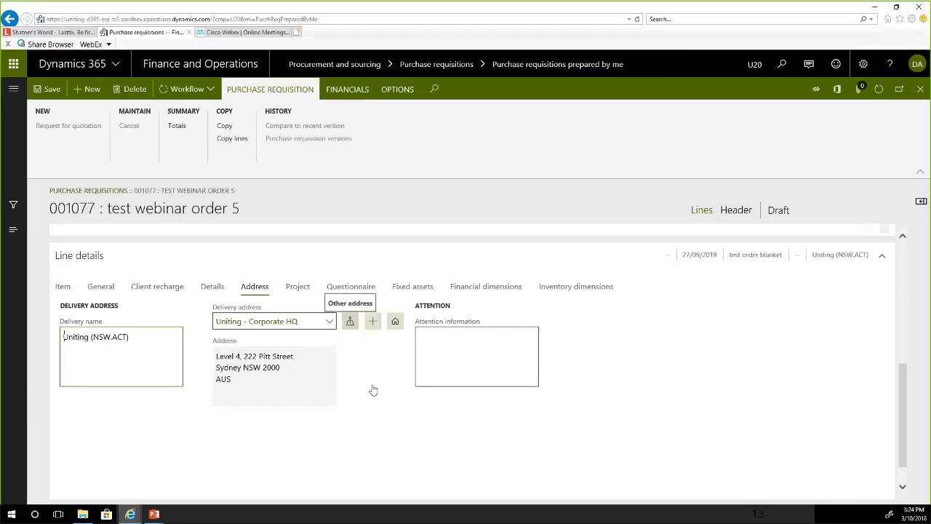
{"action": "left_click", "coordinate": [396, 323]}
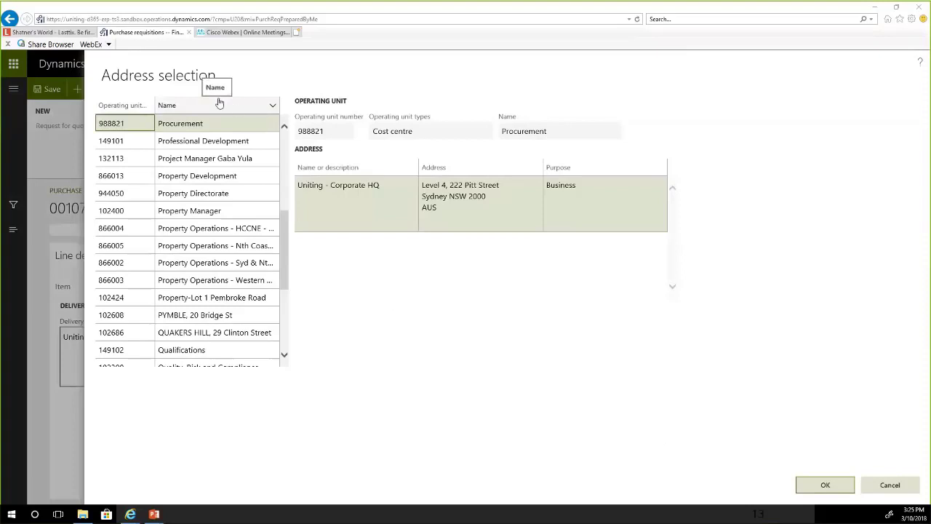
{"action": "left_click", "coordinate": [273, 108]}
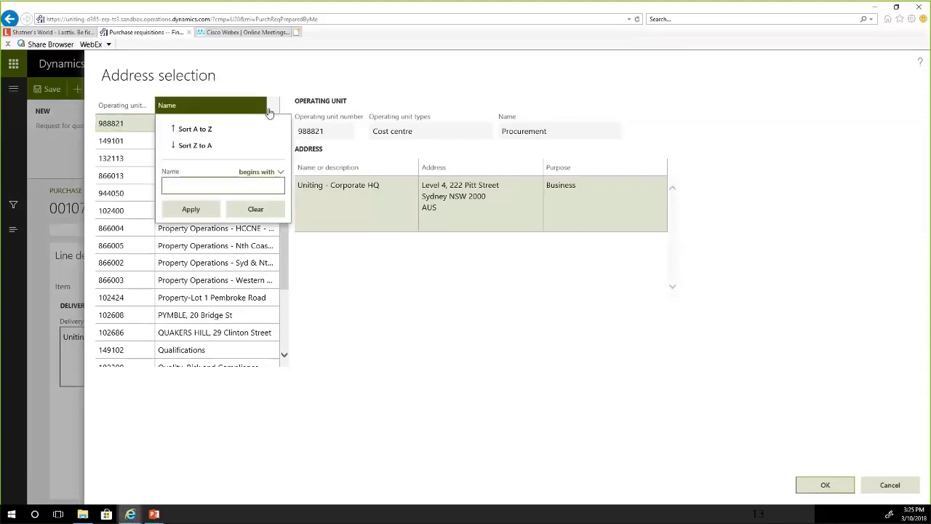
{"action": "type", "text": "h"}
{"action": "type", "text": "owden"}
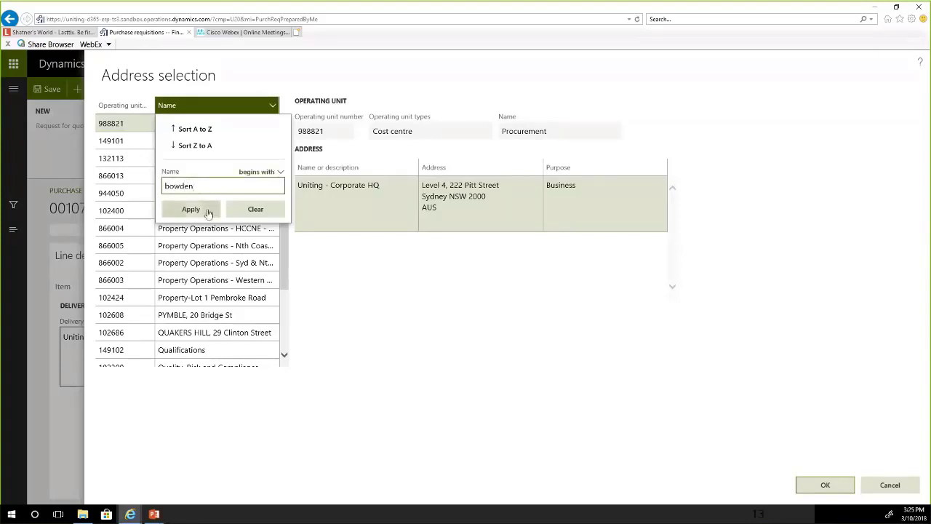
{"action": "left_click", "coordinate": [277, 172]}
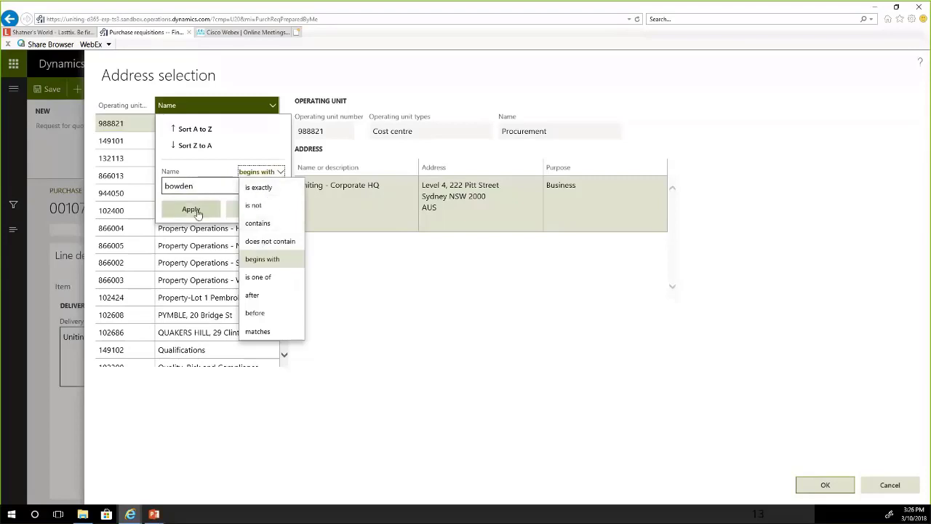
{"action": "left_click", "coordinate": [211, 191]}
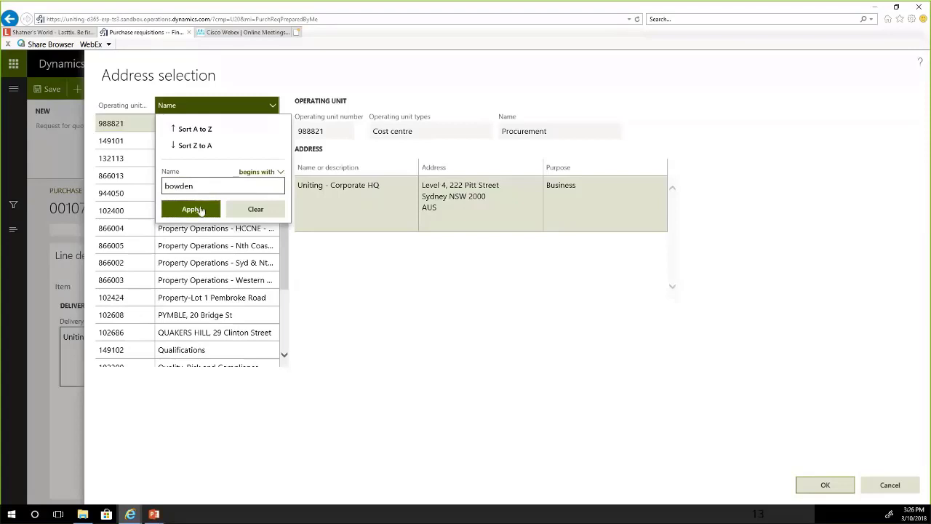
{"action": "left_click", "coordinate": [193, 209]}
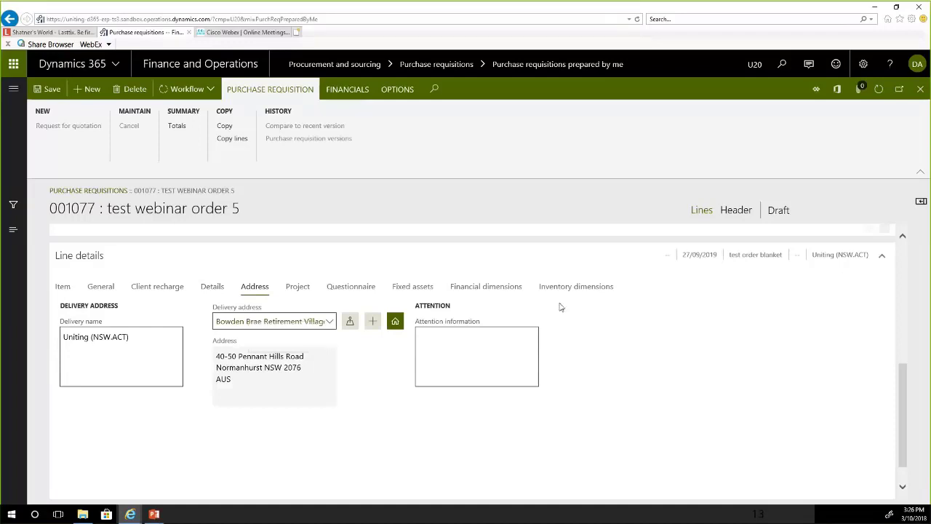
Step: Check the line's cost centre choices in its financial dimensions, and split its accounting distribution to add a second entry
{"action": "left_click", "coordinate": [467, 288]}
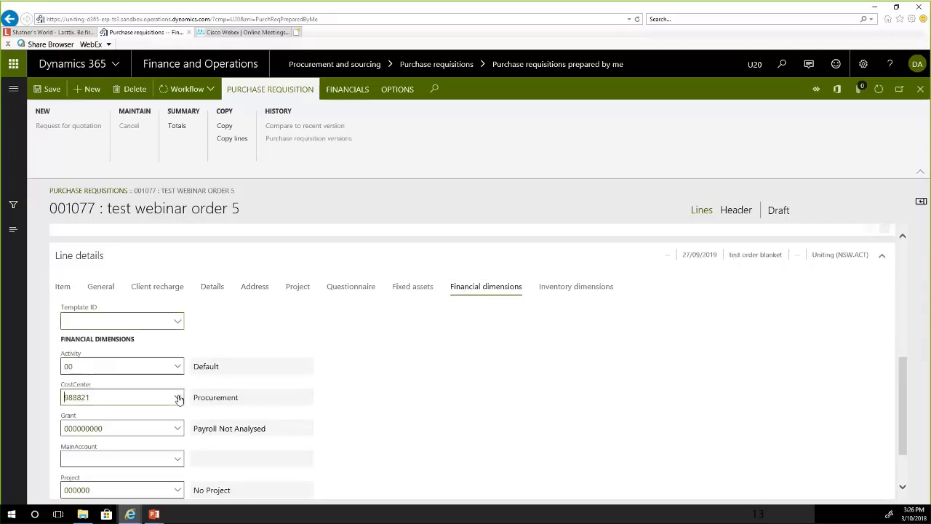
{"action": "left_click", "coordinate": [177, 398]}
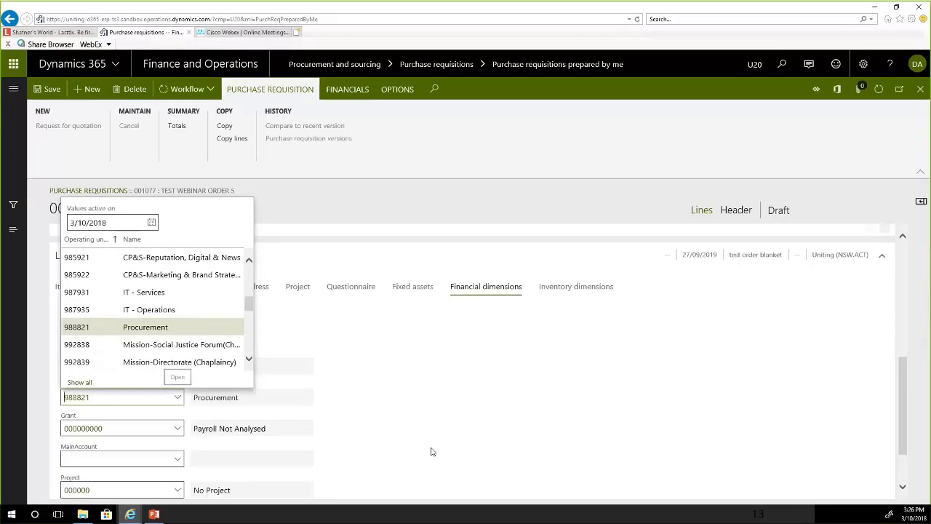
{"action": "left_click", "coordinate": [514, 427]}
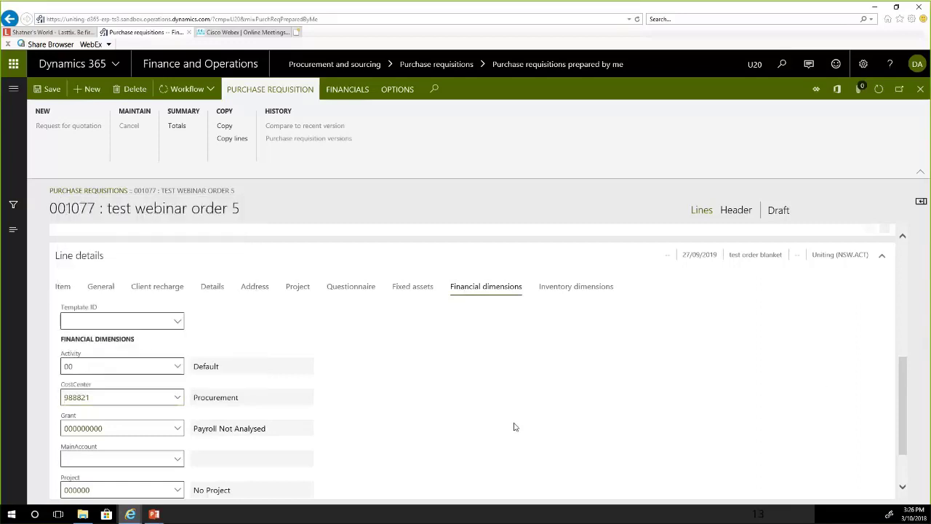
{"action": "left_click", "coordinate": [903, 238]}
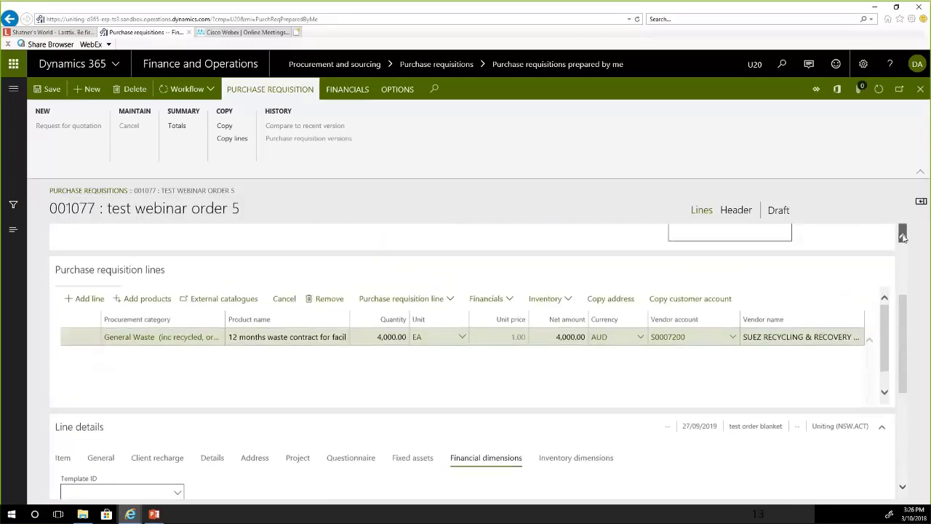
{"action": "left_click", "coordinate": [494, 301]}
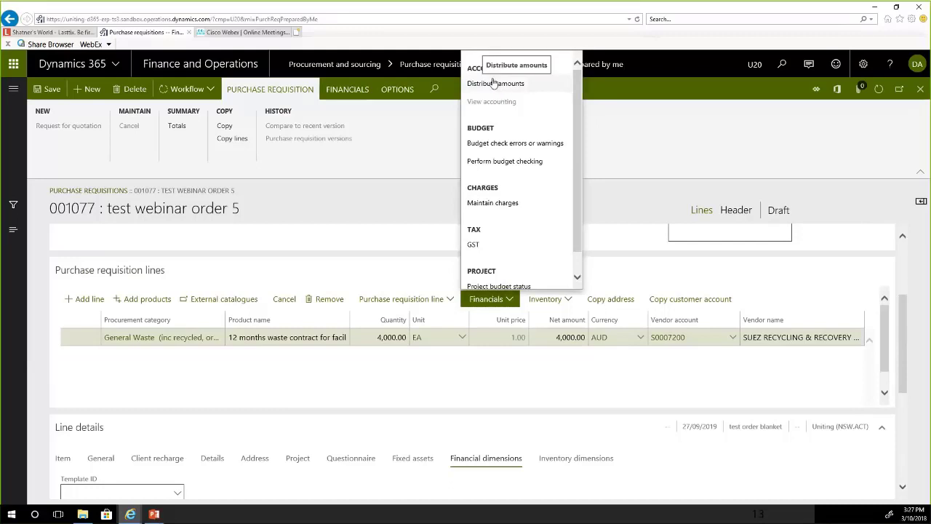
{"action": "left_click", "coordinate": [501, 84]}
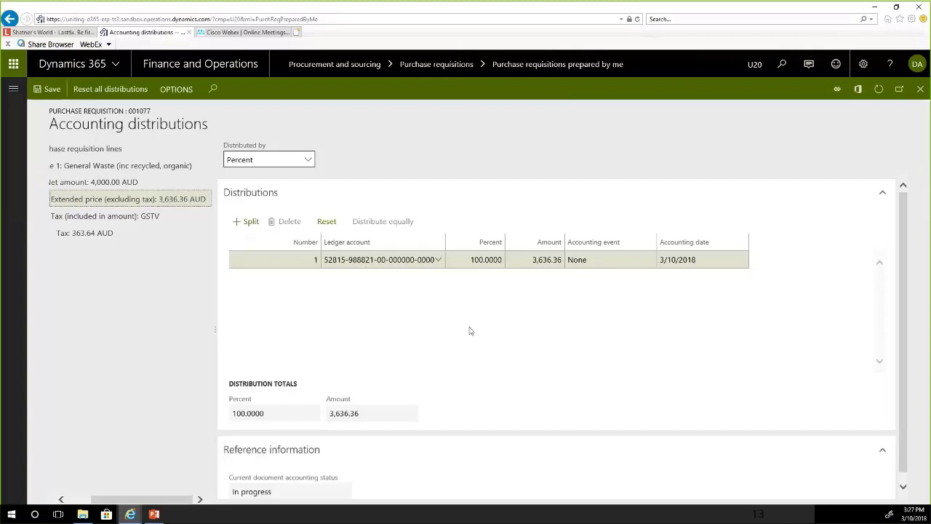
{"action": "left_click", "coordinate": [241, 223]}
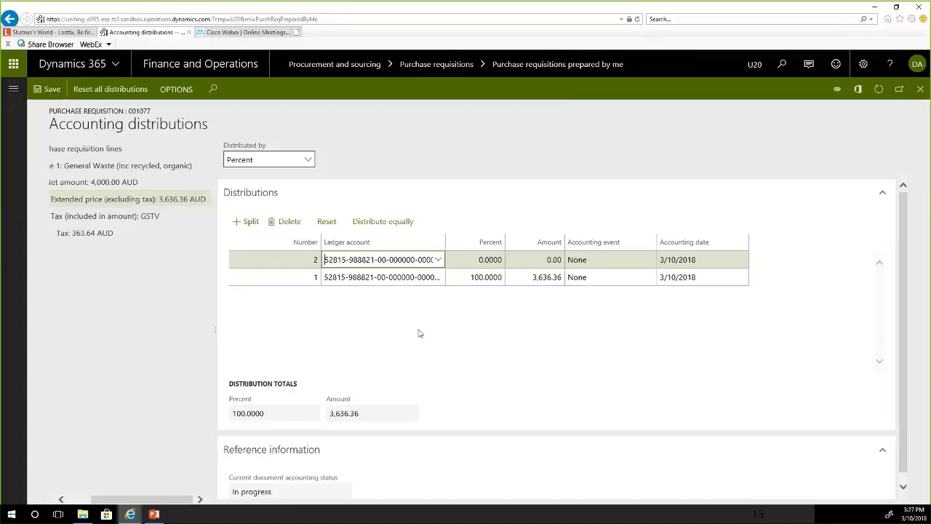
Step: Change the cost centre in the second distribution's ledger account to 999820, Treasury
{"action": "left_click", "coordinate": [437, 260]}
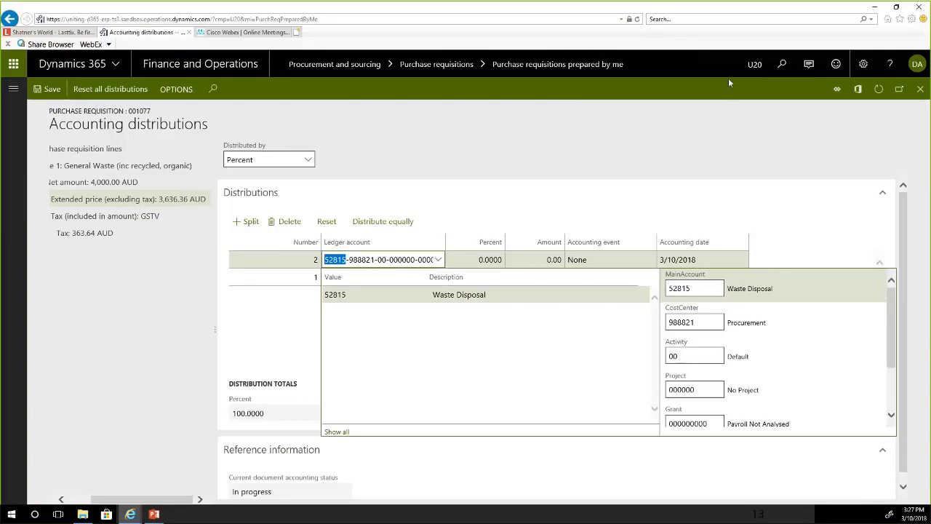
{"action": "left_click", "coordinate": [707, 319]}
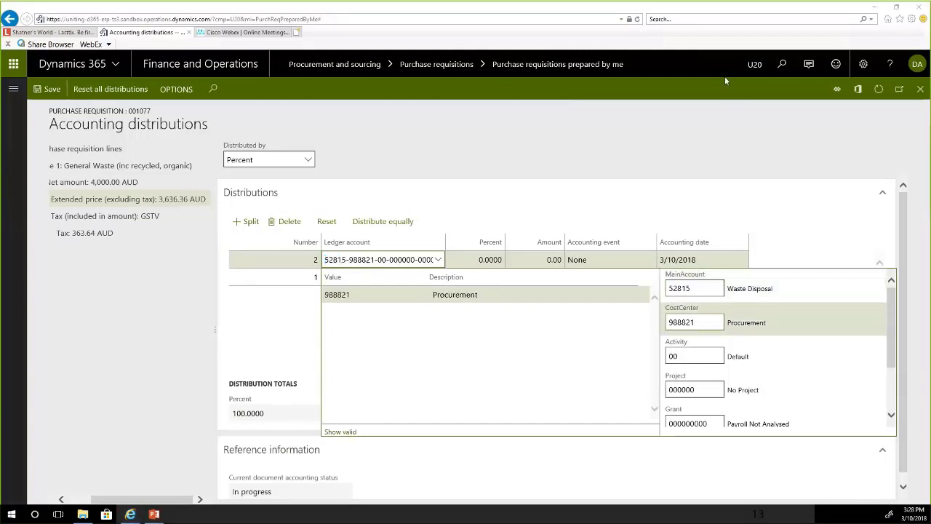
{"action": "left_click", "coordinate": [698, 323]}
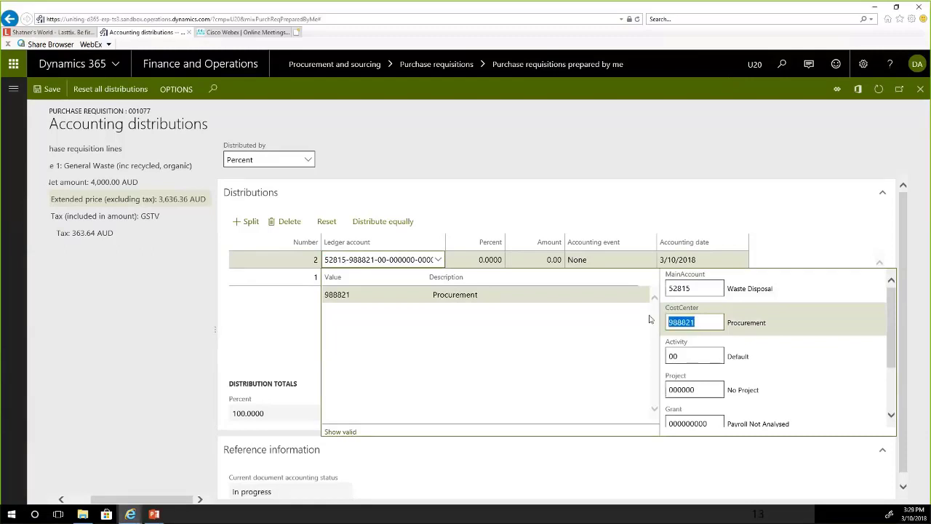
{"action": "type", "text": "999"}
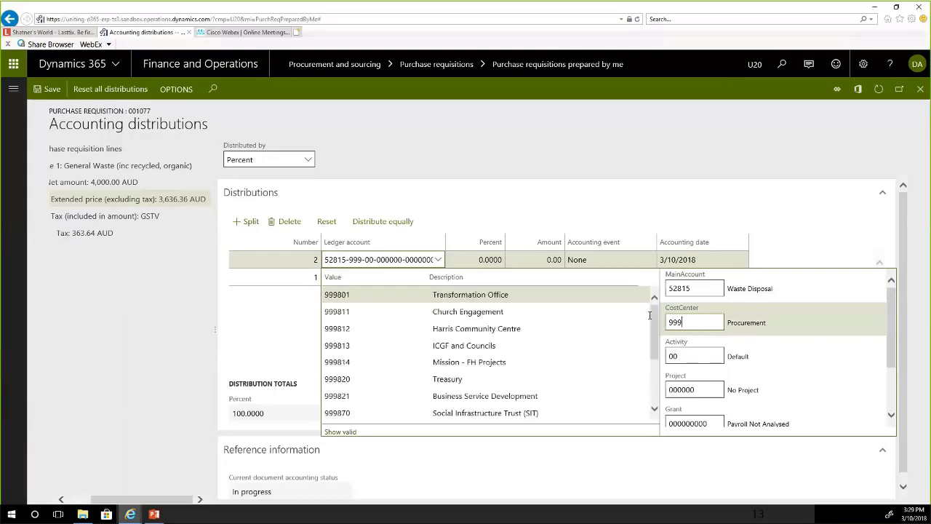
{"action": "type", "text": "820"}
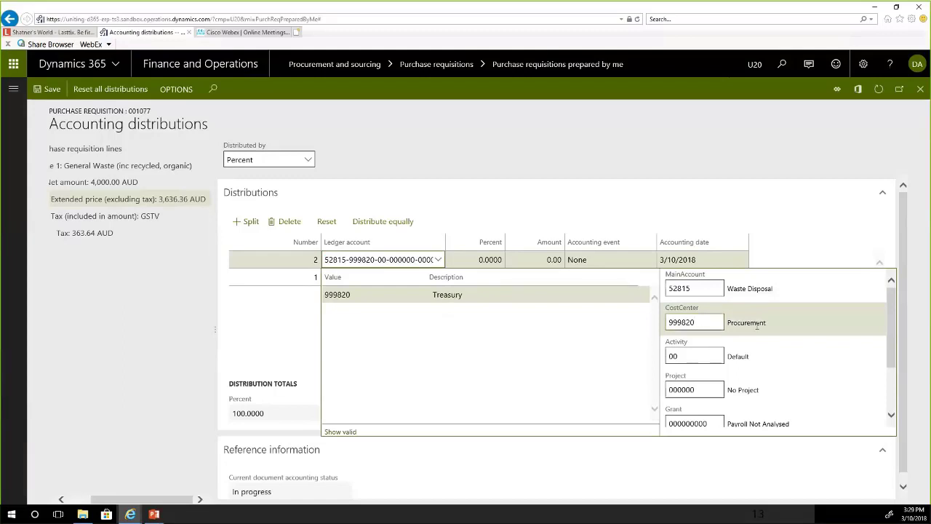
{"action": "left_click", "coordinate": [481, 300]}
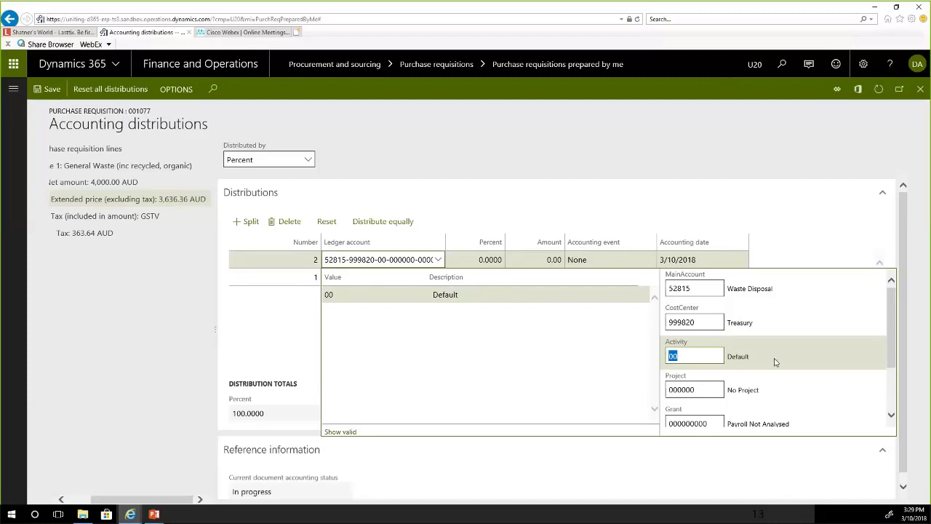
{"action": "left_click", "coordinate": [774, 161]}
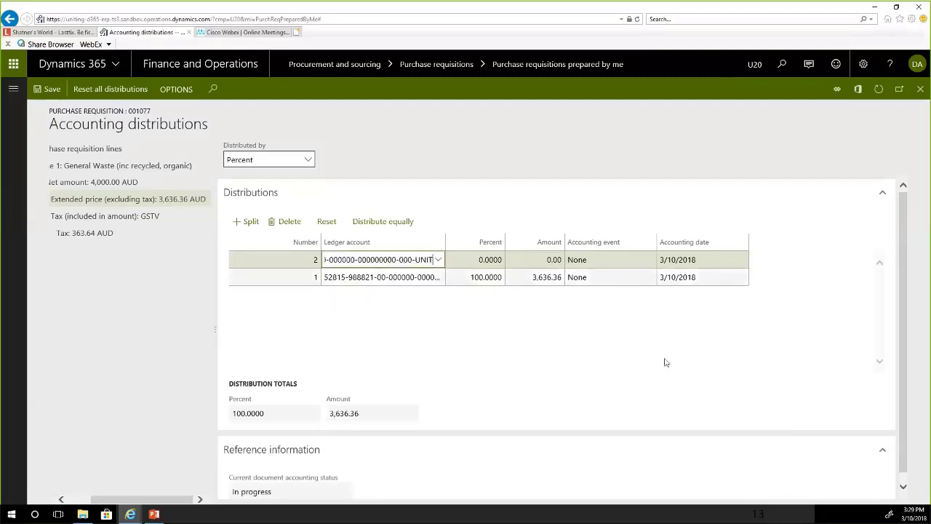
Step: Keep distributing by percent, distribute the amount equally between both ledger accounts, and return to the requisition
{"action": "left_click", "coordinate": [308, 160]}
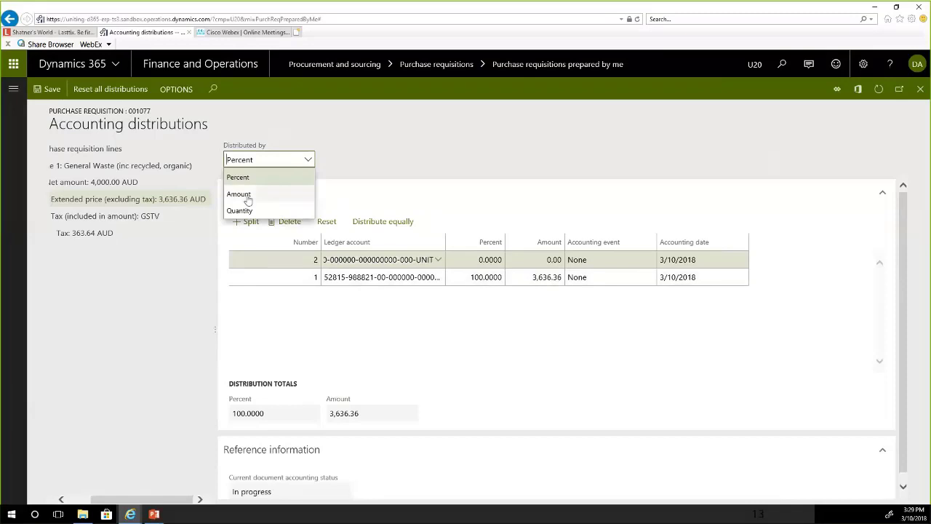
{"action": "left_click", "coordinate": [364, 223]}
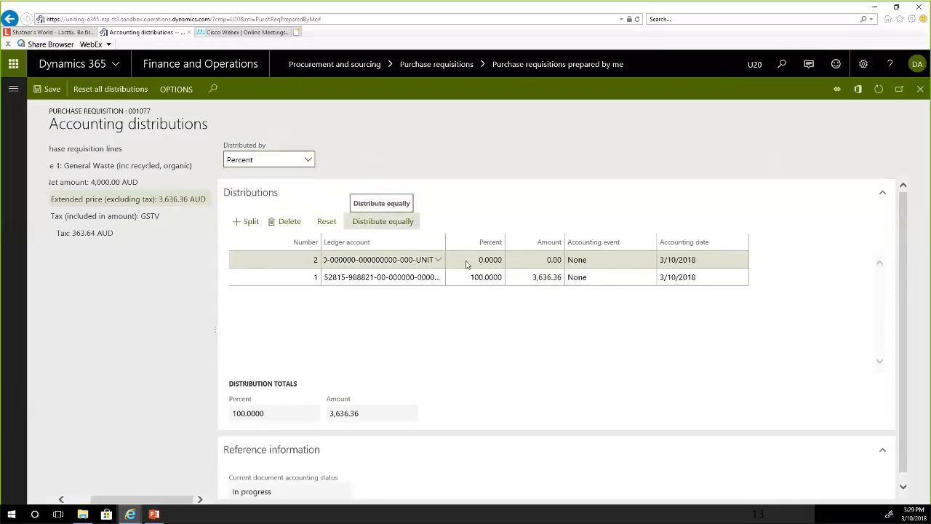
{"action": "left_click", "coordinate": [367, 224]}
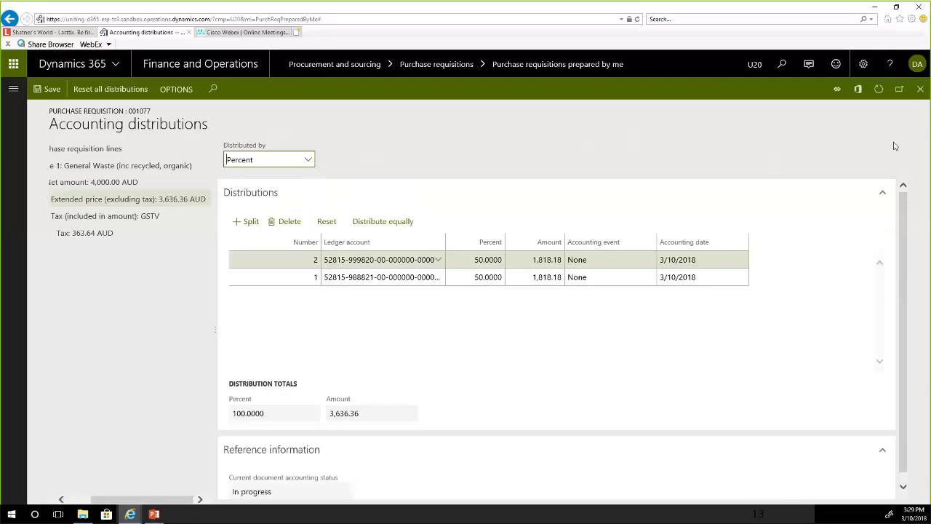
{"action": "left_click", "coordinate": [919, 90]}
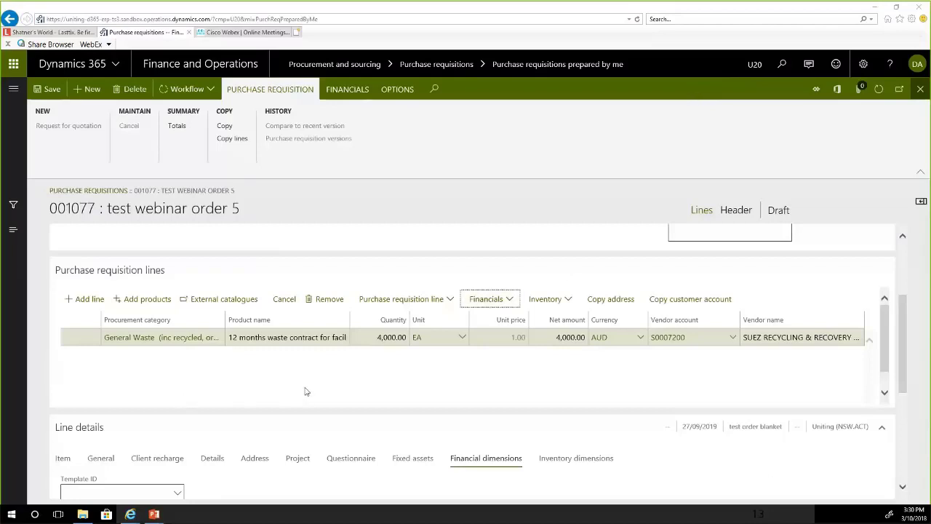
Step: Review the requisition line, its financial dimensions and delivery address, and the requisition header
{"action": "scroll", "coordinate": [408, 349], "scroll_direction": "left", "scroll_amount": 3}
{"action": "scroll", "coordinate": [252, 376], "scroll_direction": "right", "scroll_amount": 5}
{"action": "mouse_move", "coordinate": [892, 332]}
{"action": "left_mouse_down"}
{"action": "mouse_move", "coordinate": [892, 347]}
{"action": "mouse_move", "coordinate": [908, 339]}
{"action": "left_mouse_up"}
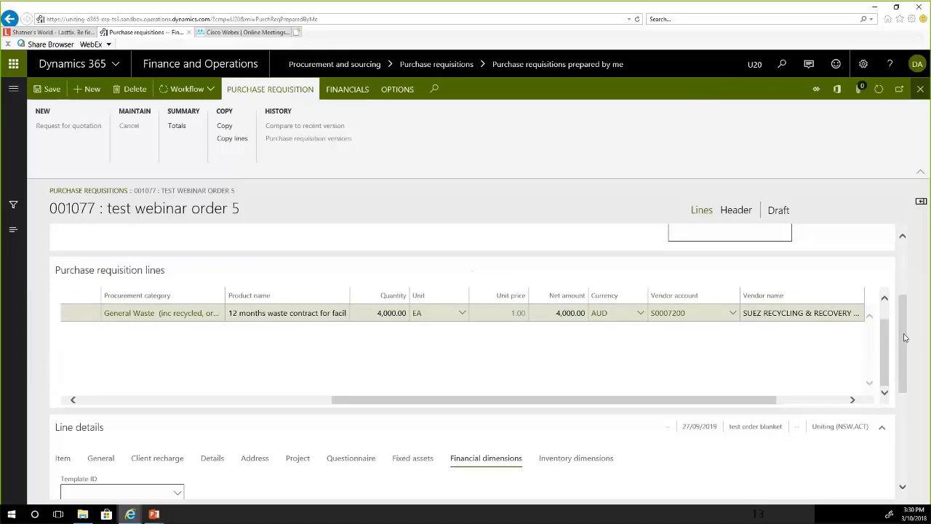
{"action": "scroll", "coordinate": [914, 378], "scroll_direction": "down", "scroll_amount": 3}
{"action": "scroll", "coordinate": [914, 379], "scroll_direction": "down", "scroll_amount": 1}
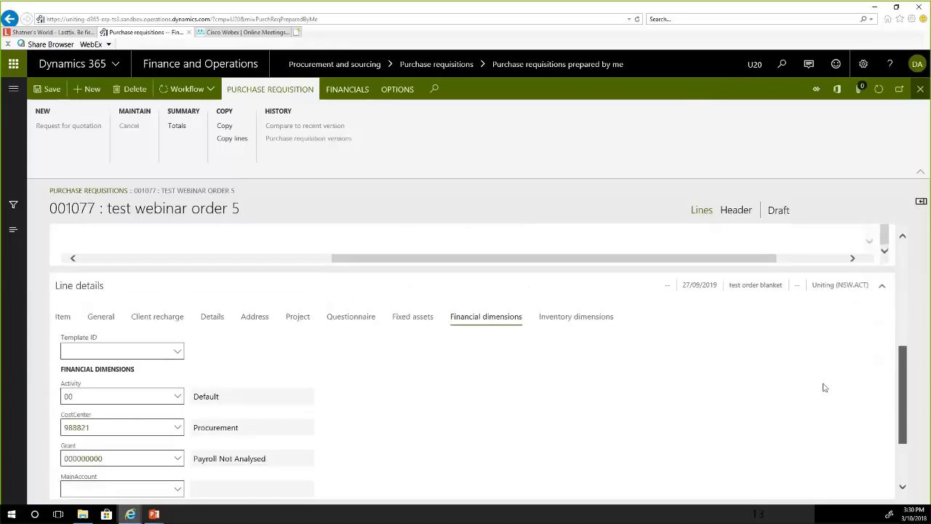
{"action": "scroll", "coordinate": [823, 387], "scroll_direction": "down", "scroll_amount": 1}
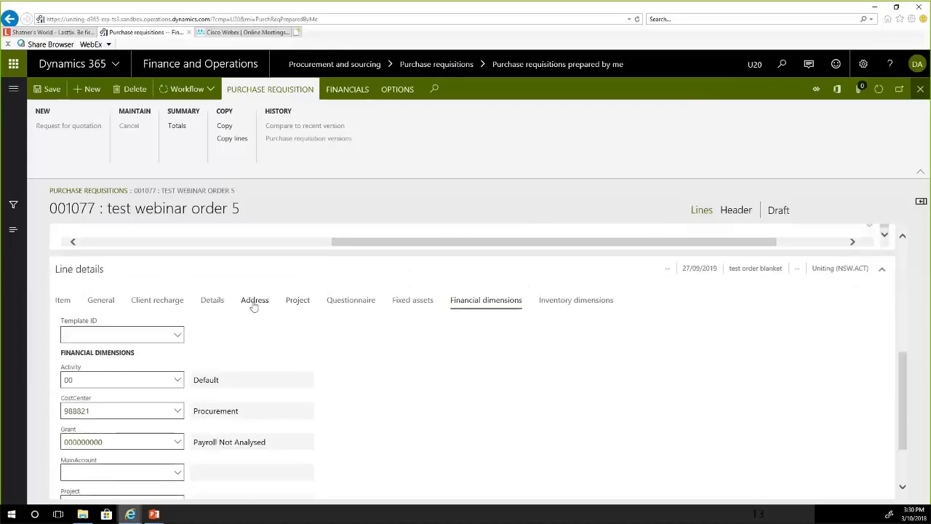
{"action": "left_click", "coordinate": [254, 301]}
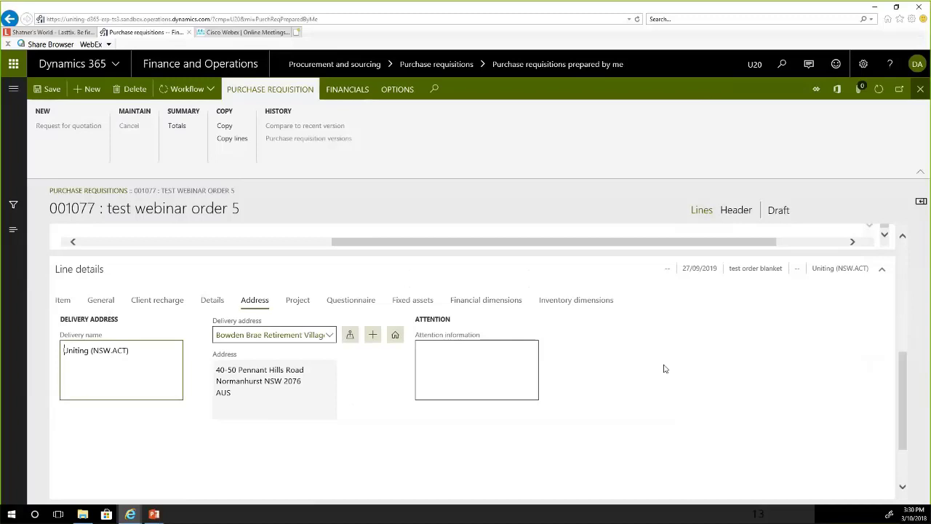
{"action": "scroll", "coordinate": [678, 359], "scroll_direction": "up", "scroll_amount": 3}
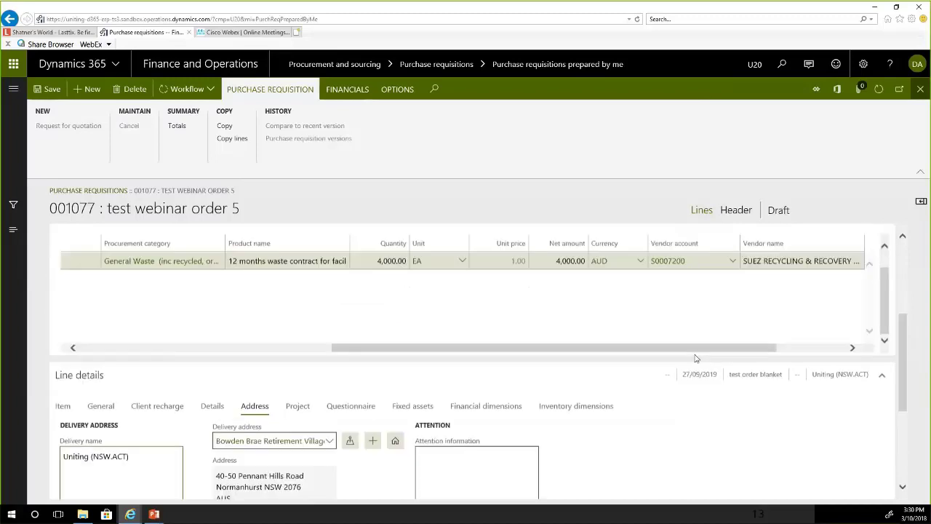
{"action": "scroll", "coordinate": [742, 327], "scroll_direction": "left", "scroll_amount": 5}
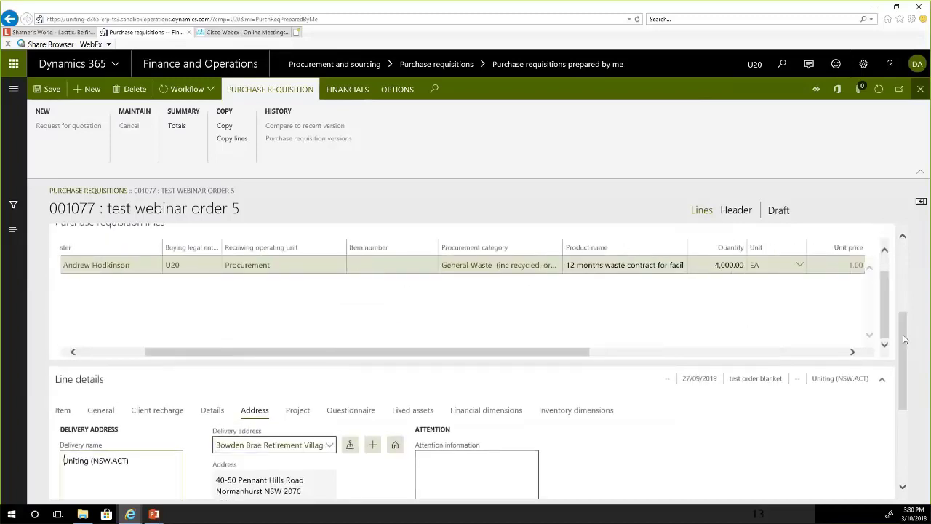
{"action": "left_click_drag", "start_coordinate": [905, 339], "coordinate": [896, 267]}
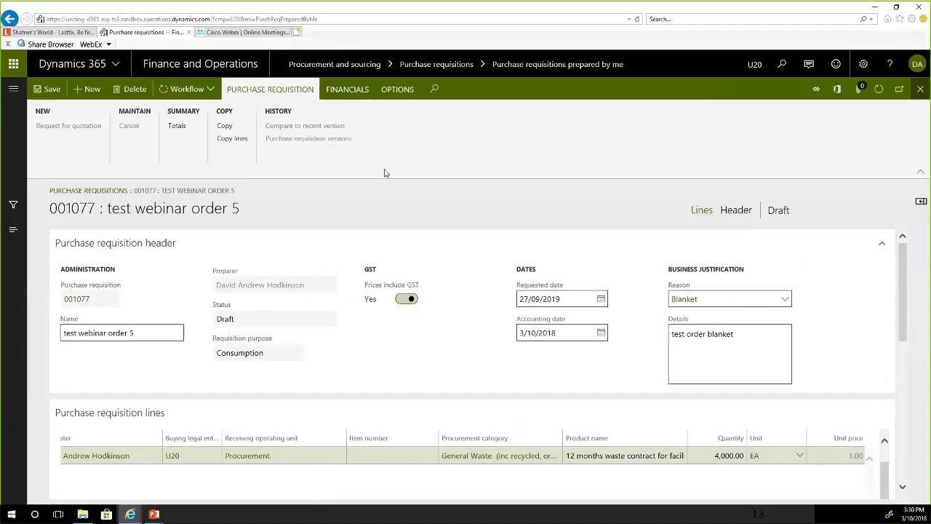
Step: Submit the "test webinar order 5" requisition to the review workflow with the comment "please approve urgently"
{"action": "left_click", "coordinate": [192, 89]}
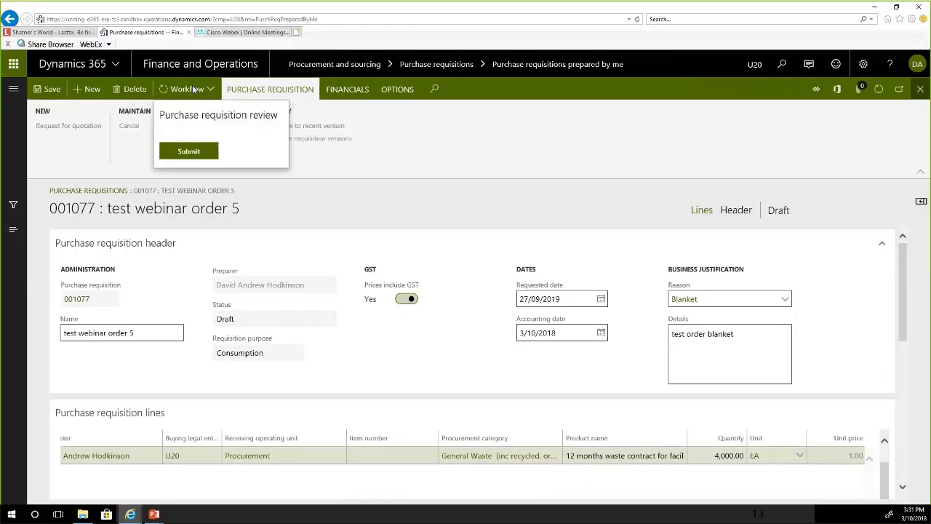
{"action": "left_click", "coordinate": [197, 151]}
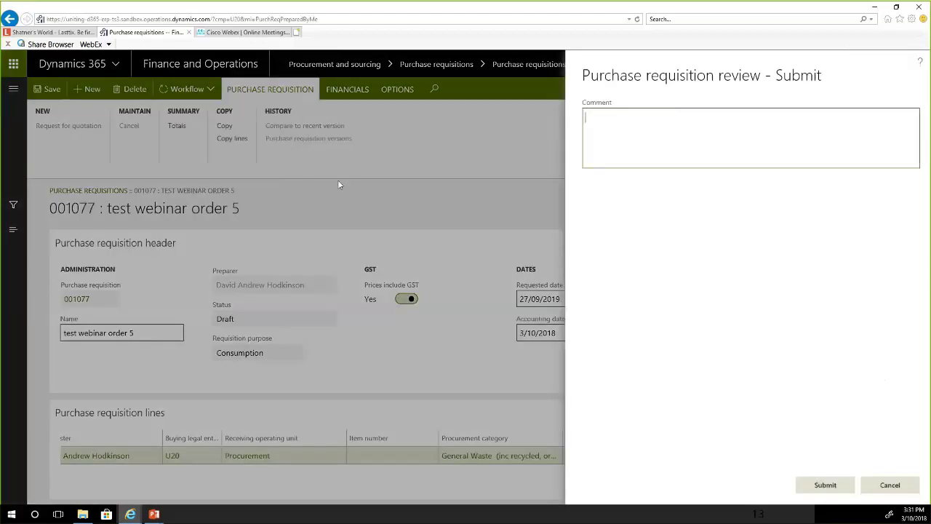
{"action": "type", "text": "please approve urgently"}
{"action": "left_click", "coordinate": [825, 484]}
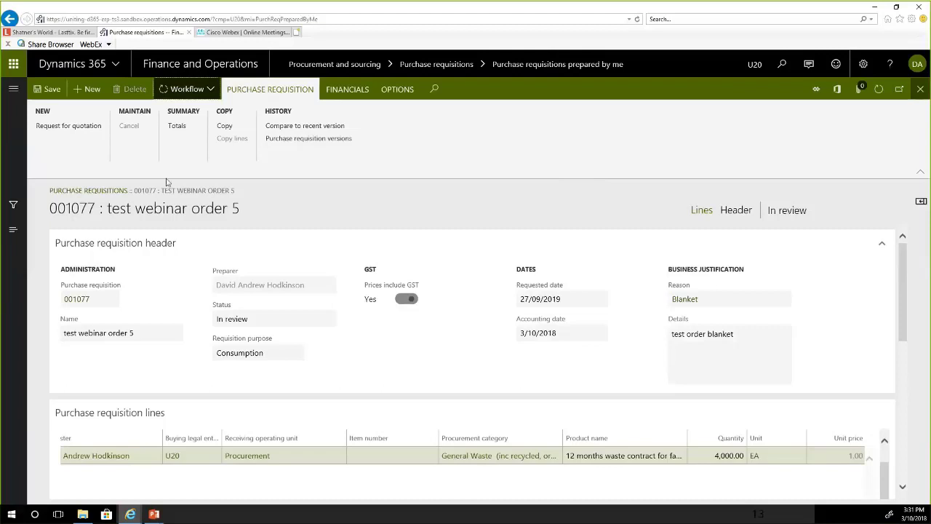
Step: Create a new purchase requisition named "webinar req test 6" with requested date 12/10/2018 and Standard as its reason
{"action": "left_click", "coordinate": [87, 89]}
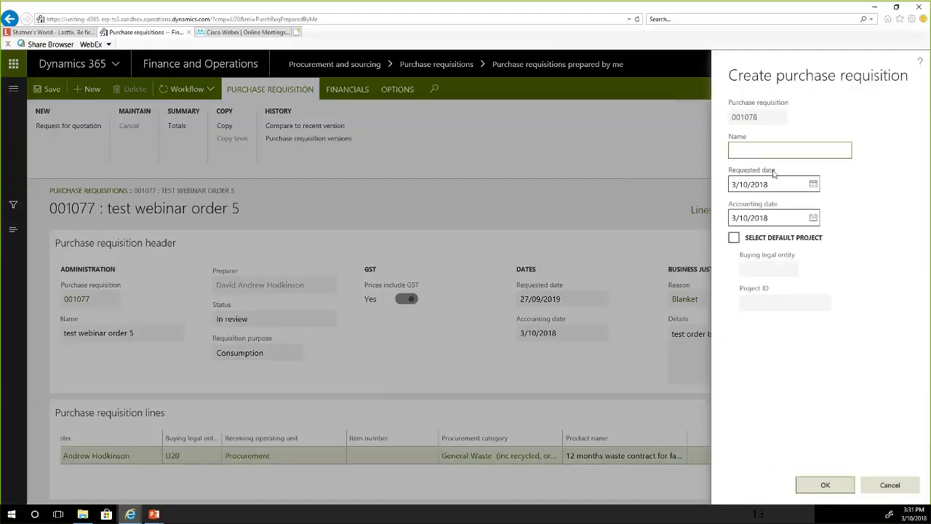
{"action": "type", "text": "webinar req test 6"}
{"action": "left_click", "coordinate": [814, 185]}
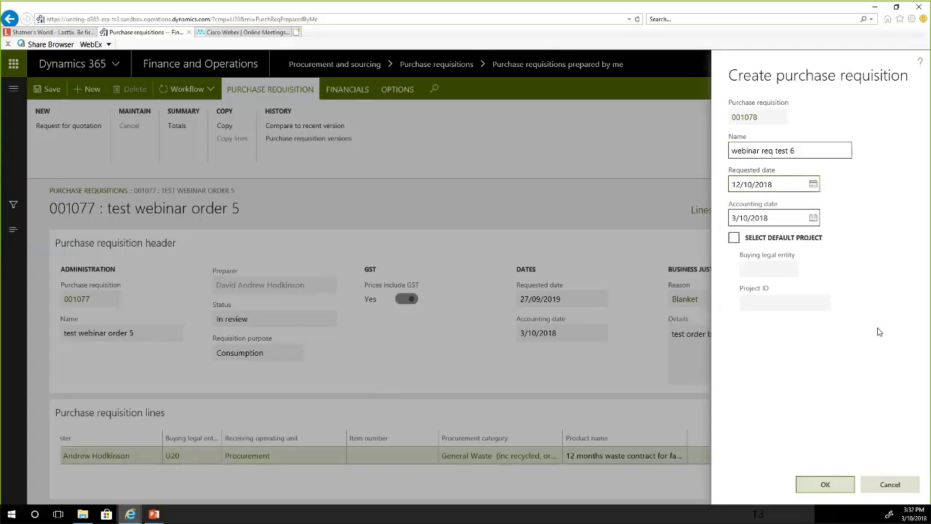
{"action": "key", "text": "Return"}
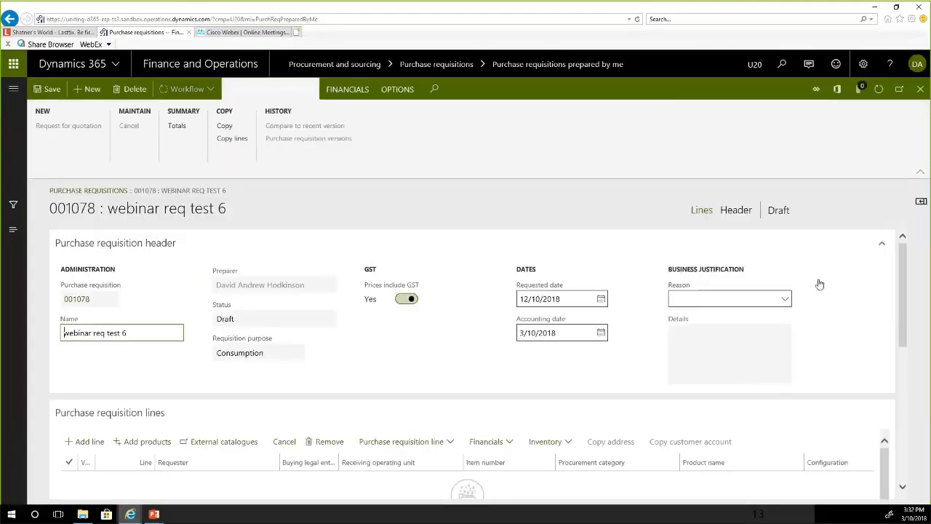
{"action": "left_click", "coordinate": [785, 299]}
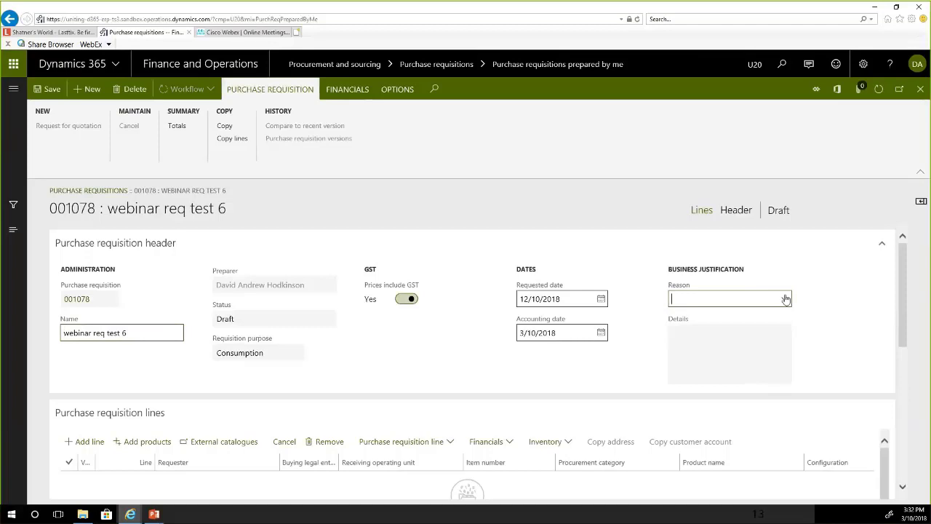
{"action": "left_click", "coordinate": [750, 332]}
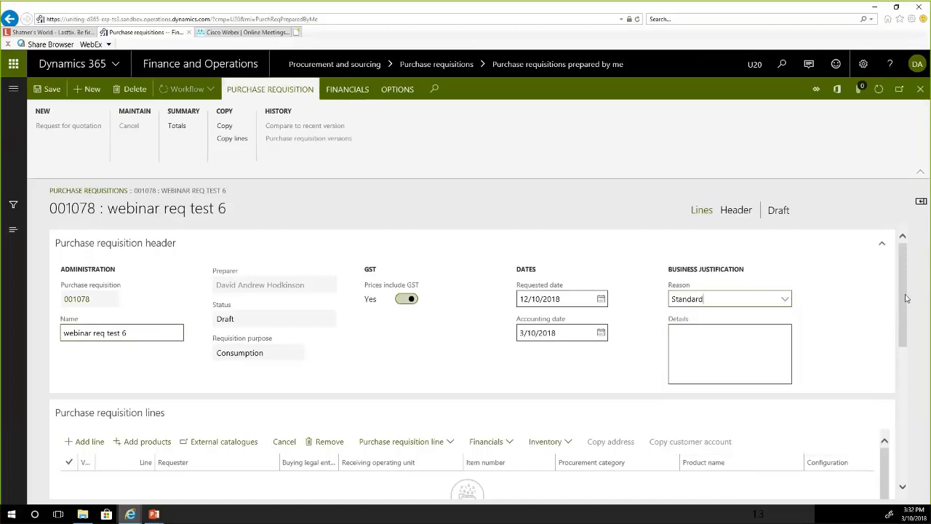
Step: Check which external catalogues are available for the requisition's lines
{"action": "scroll", "coordinate": [906, 298], "scroll_direction": "down", "scroll_amount": 3}
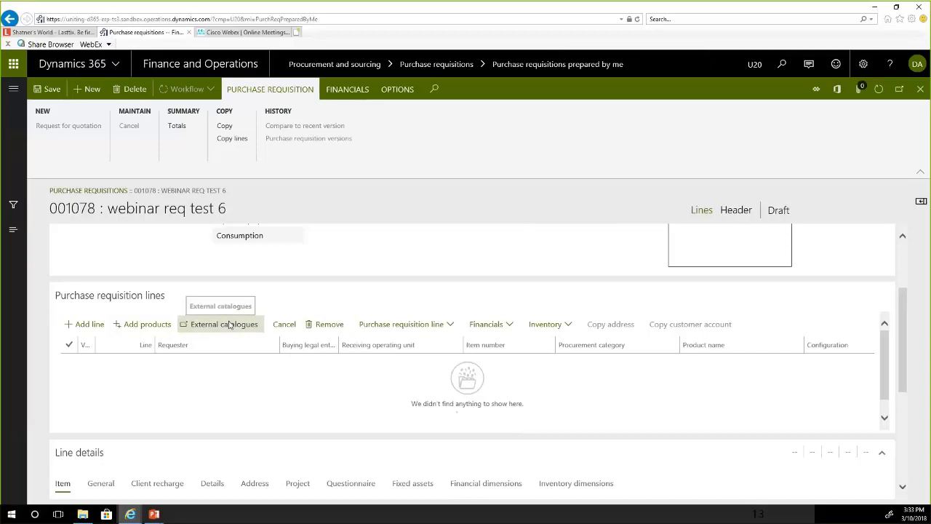
{"action": "left_click", "coordinate": [240, 325]}
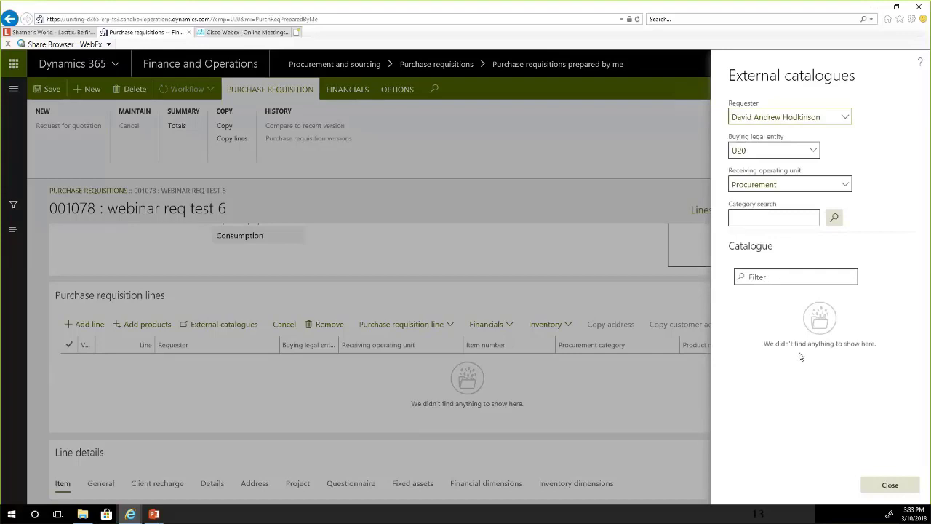
{"action": "left_click", "coordinate": [891, 484]}
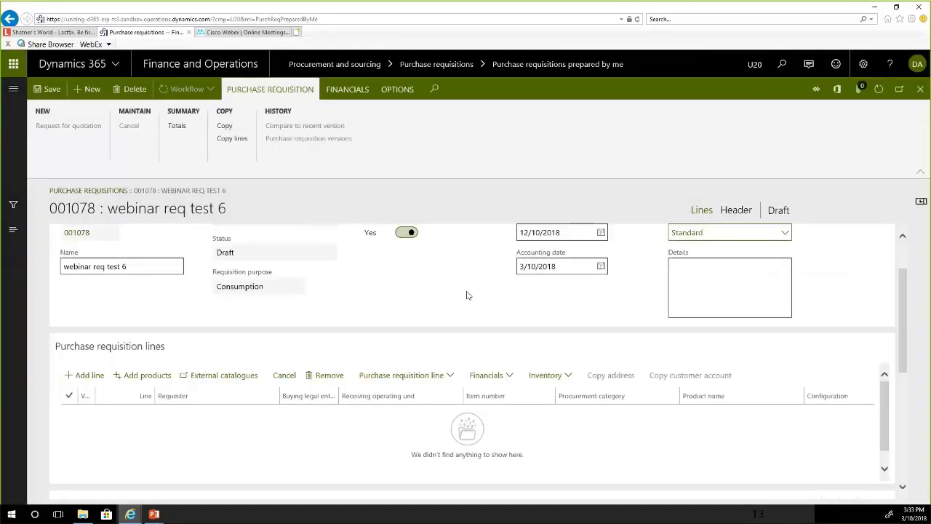
Step: Find products named "sorrento" and add item SOR 7C 1L E8, Sorrento KS Bed, to the requisition lines
{"action": "left_click", "coordinate": [146, 376]}
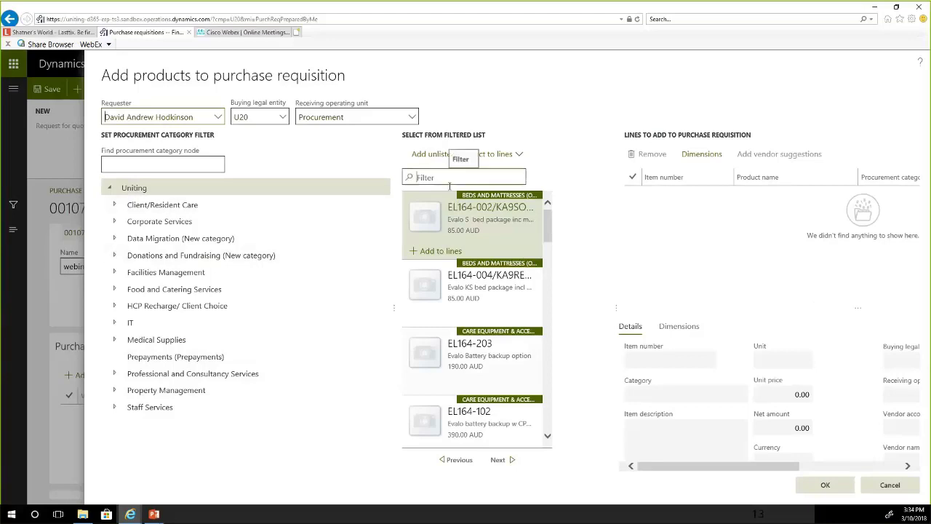
{"action": "type", "text": "sor"}
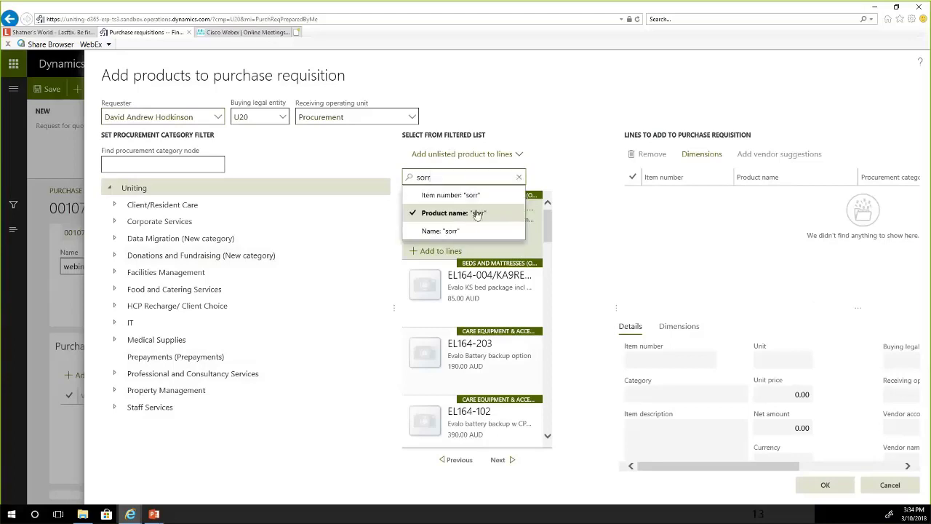
{"action": "type", "text": "rento"}
{"action": "left_click", "coordinate": [461, 214]}
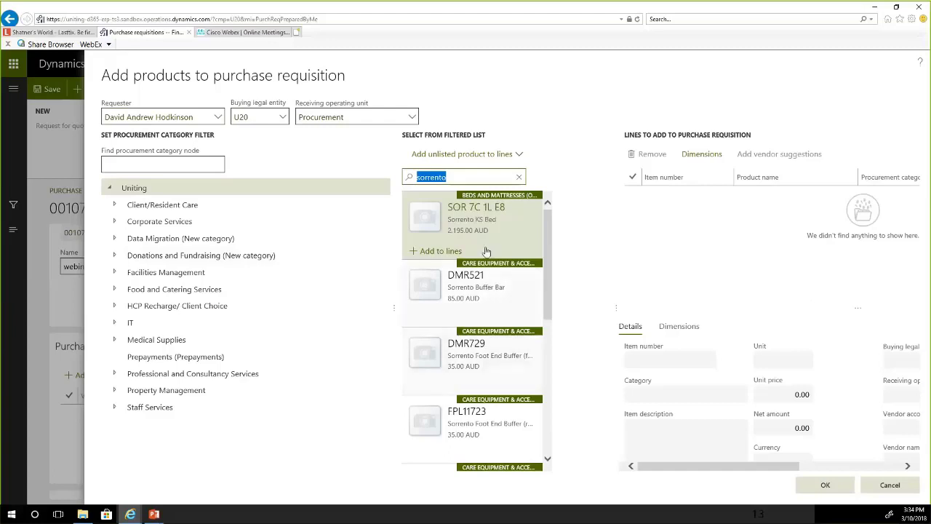
{"action": "left_click", "coordinate": [440, 253]}
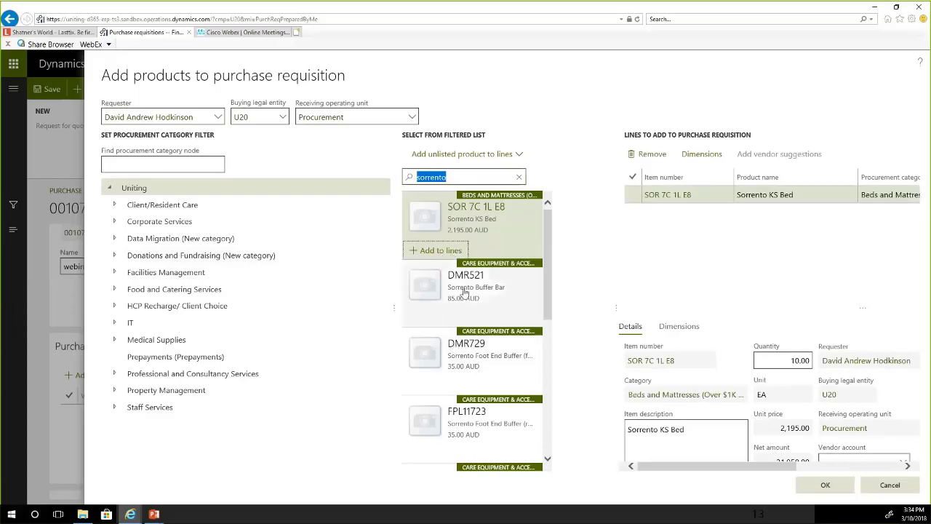
{"action": "left_click", "coordinate": [425, 322]}
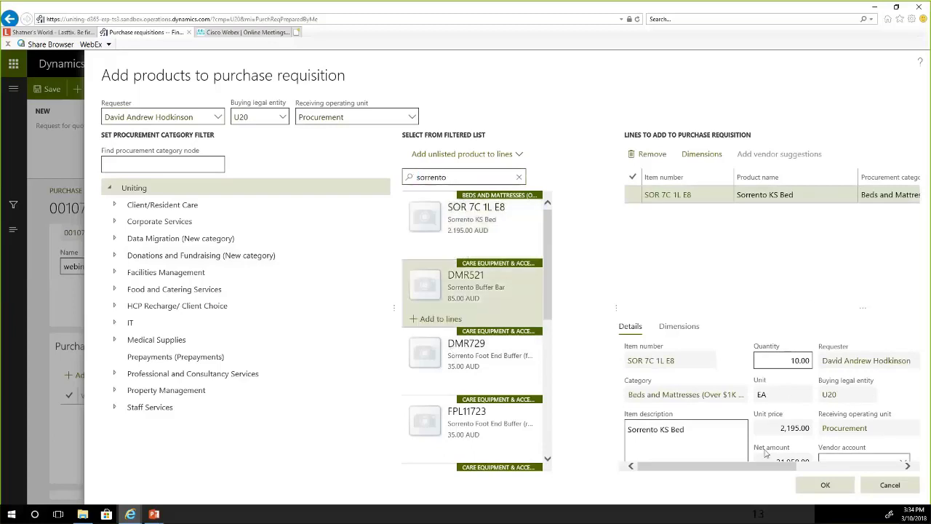
{"action": "left_click", "coordinate": [828, 486]}
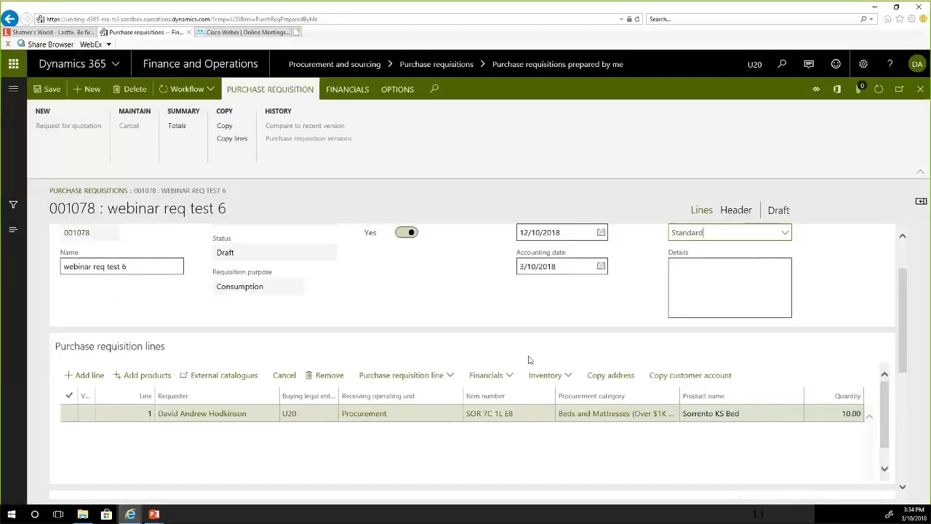
Step: Start a file attachment for the requisition, cancel its document upload, and return to the requisition
{"action": "left_click", "coordinate": [100, 416]}
{"action": "left_click", "coordinate": [860, 90]}
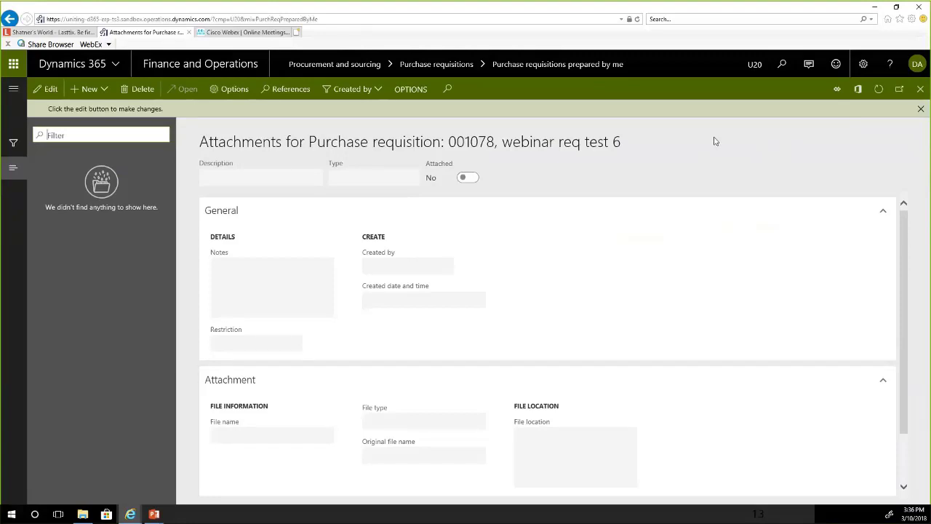
{"action": "left_click", "coordinate": [88, 91]}
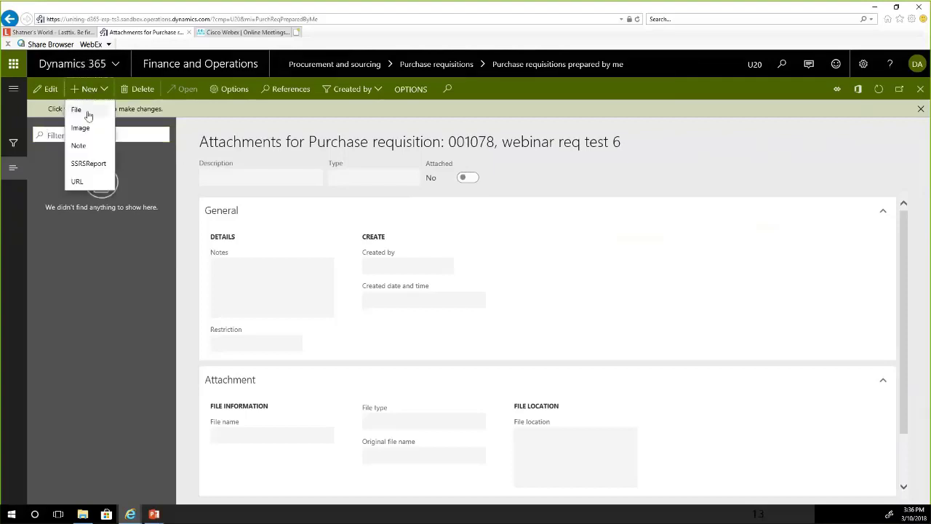
{"action": "left_click", "coordinate": [86, 111]}
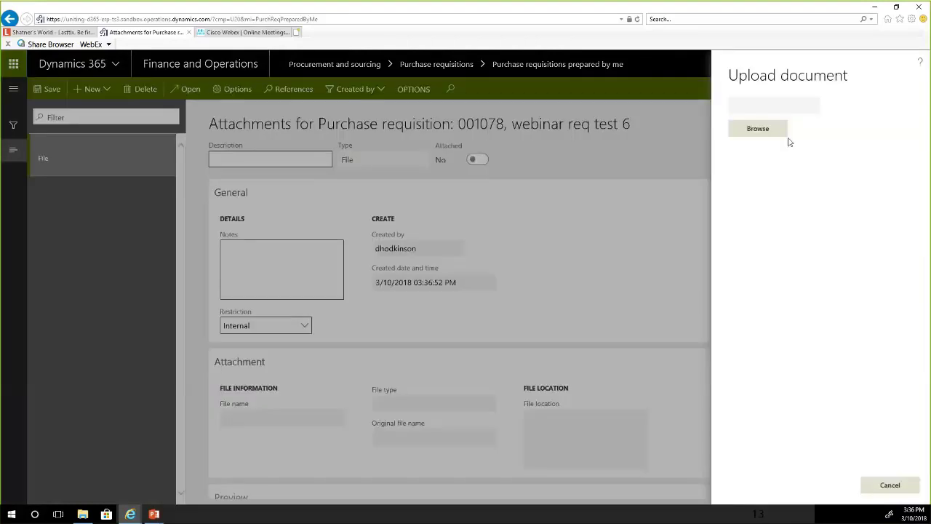
{"action": "left_click", "coordinate": [788, 132]}
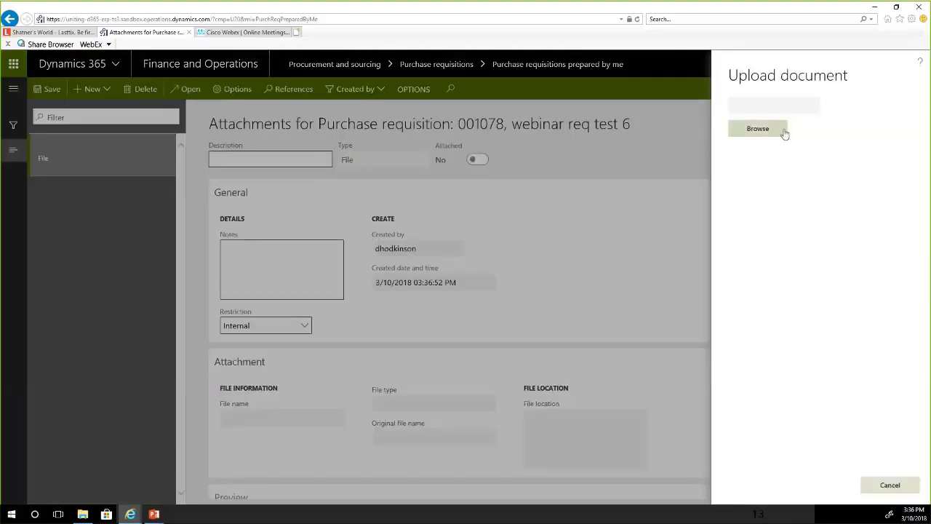
{"action": "left_click", "coordinate": [891, 485]}
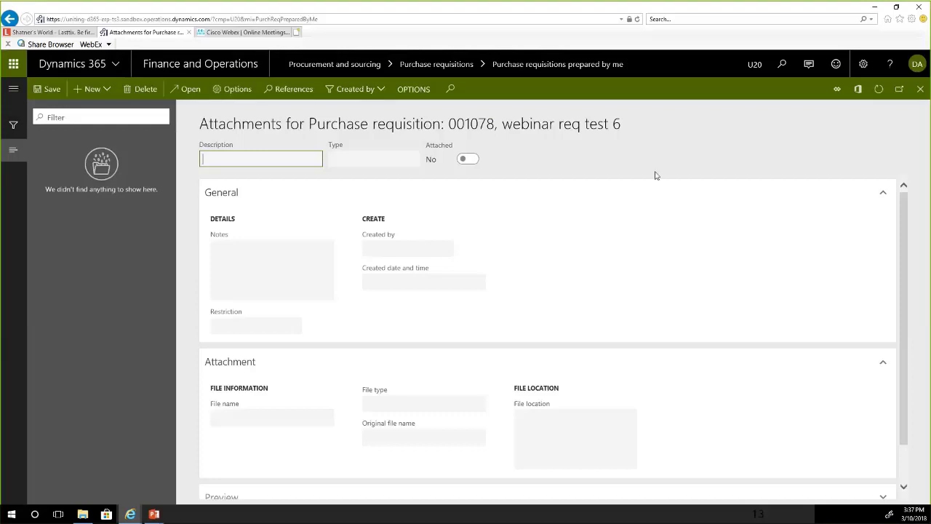
{"action": "left_click", "coordinate": [921, 88]}
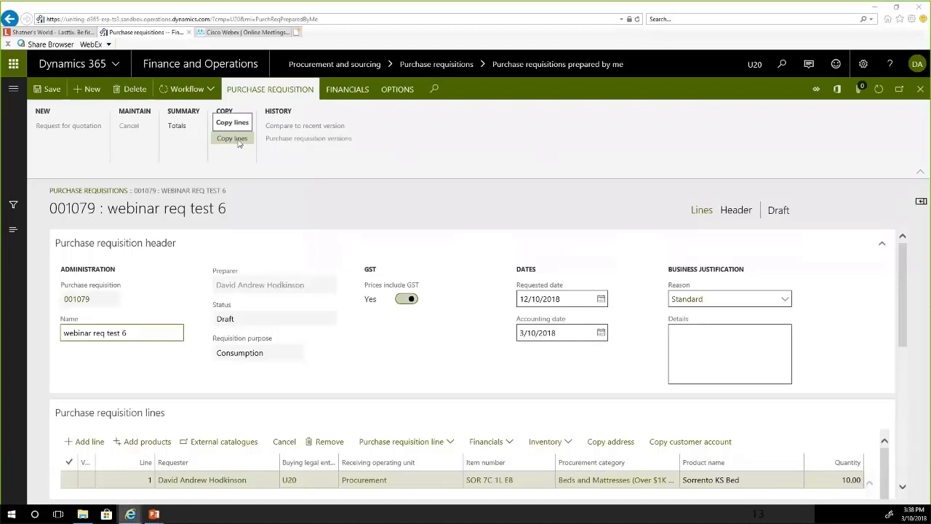
Step: Copy the Consultancy Services line from the first listed purchase requisition into the current requisition
{"action": "left_click", "coordinate": [239, 142]}
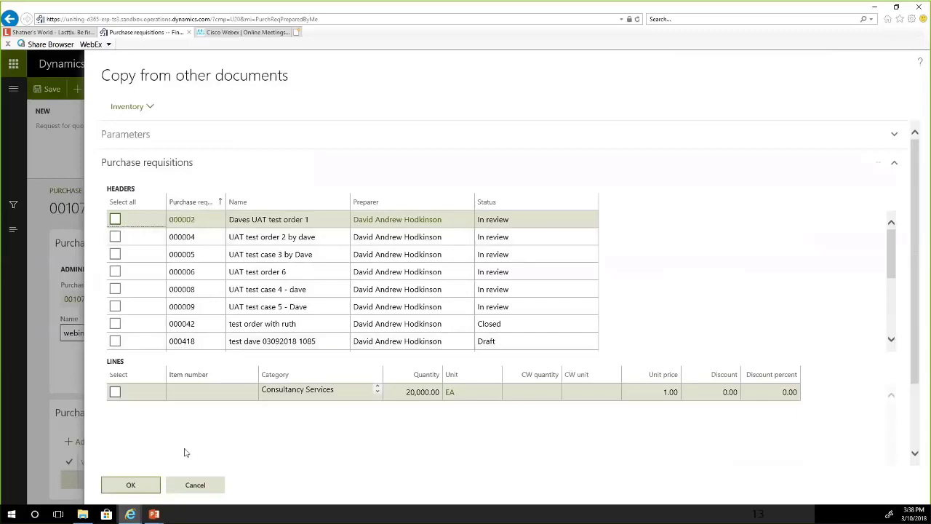
{"action": "left_click", "coordinate": [115, 392]}
{"action": "left_click", "coordinate": [144, 487]}
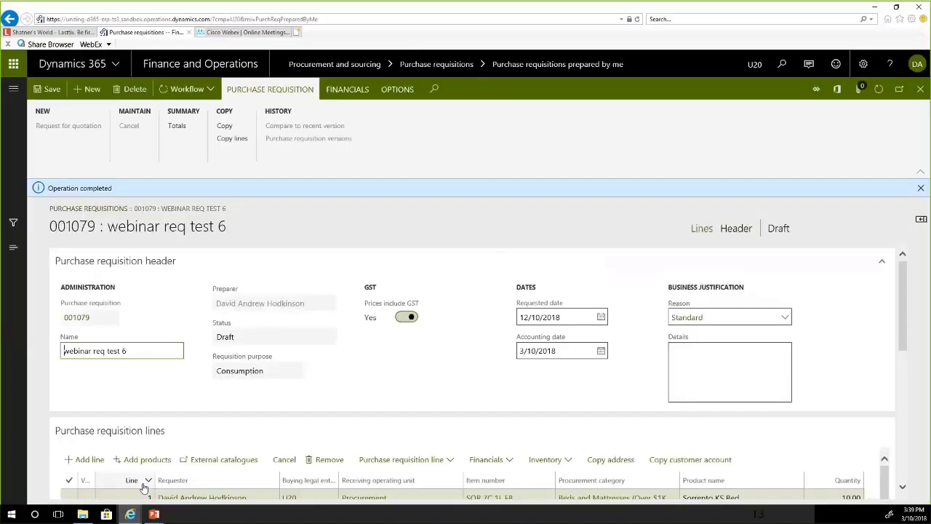
Step: Set the quantity of the copied "consultancy per test 1" line to 10,000
{"action": "scroll", "coordinate": [480, 415], "scroll_direction": "down", "scroll_amount": 2}
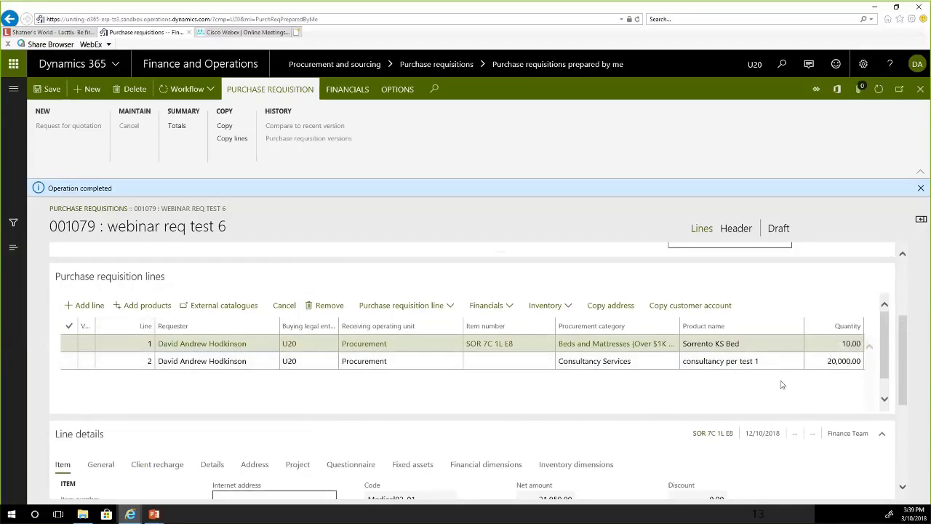
{"action": "left_click", "coordinate": [826, 362]}
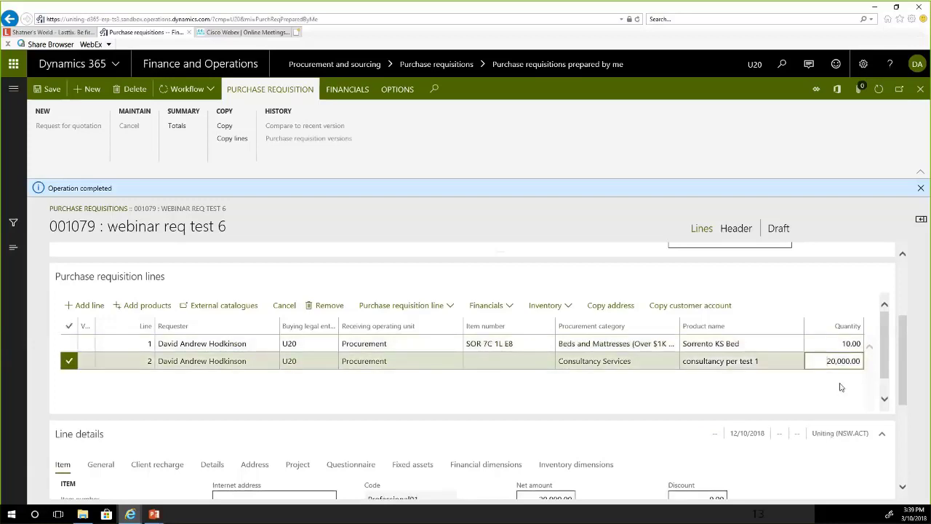
{"action": "left_click", "coordinate": [830, 361]}
{"action": "key", "text": "BackSpace"}
{"action": "type", "text": "1"}
{"action": "left_click", "coordinate": [793, 390]}
{"action": "key", "text": "Up"}
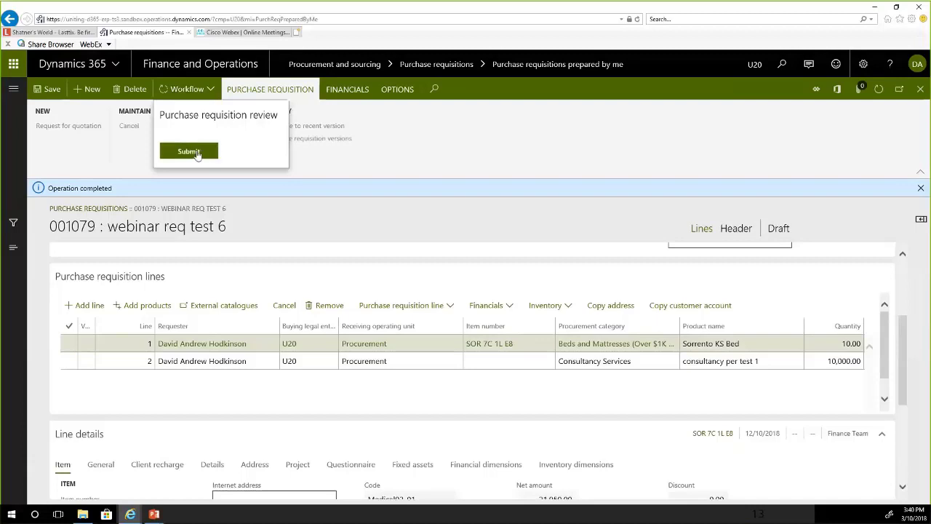
Step: Submit the "webinar req test 6" requisition for review with the comment "please approve"
{"action": "left_click", "coordinate": [203, 149]}
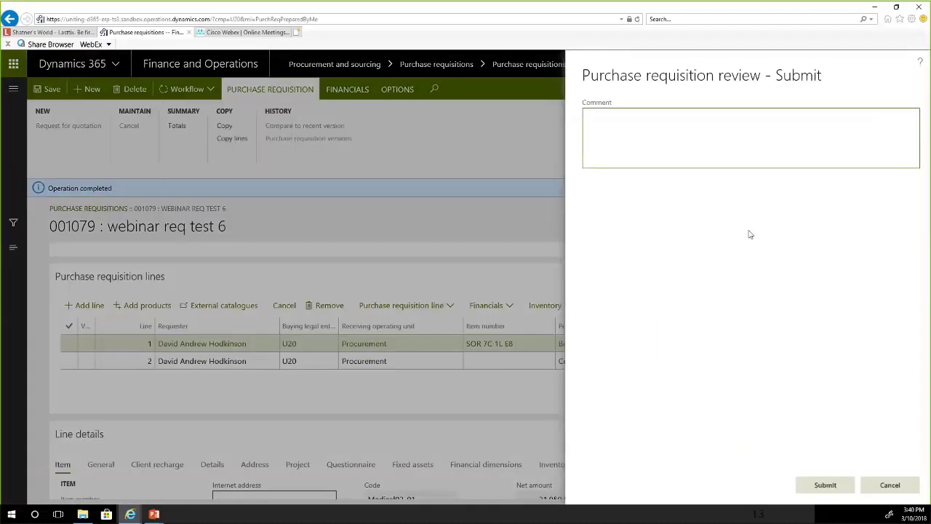
{"action": "type", "text": "please approve"}
{"action": "left_click", "coordinate": [825, 486]}
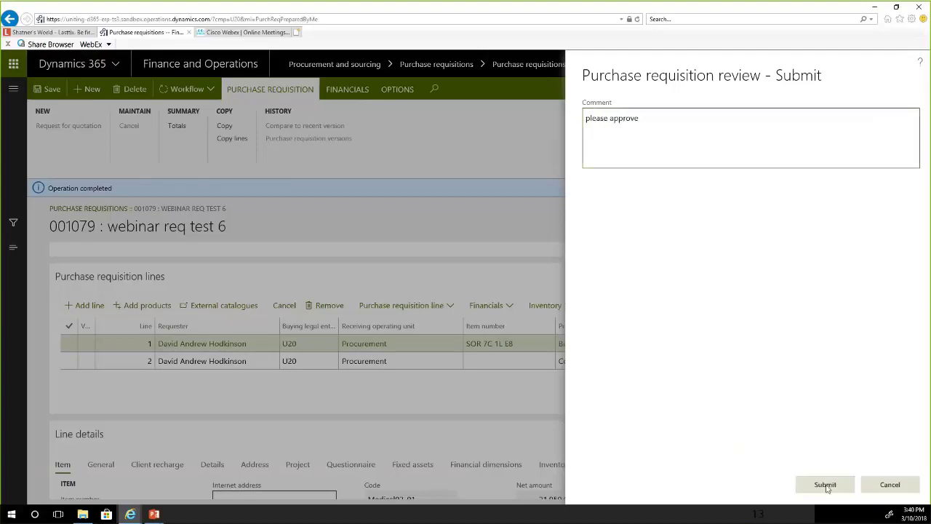